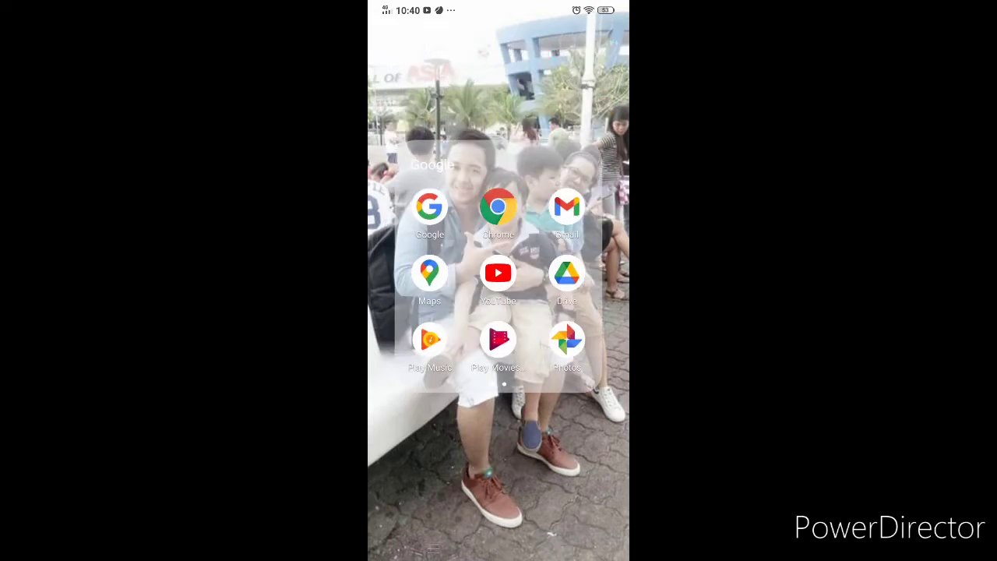
Step: Load YouTube Studio from the 'y' address-bar suggestion to show the 1,530-subscriber dashboard
scroll(527, 240, right, 1)
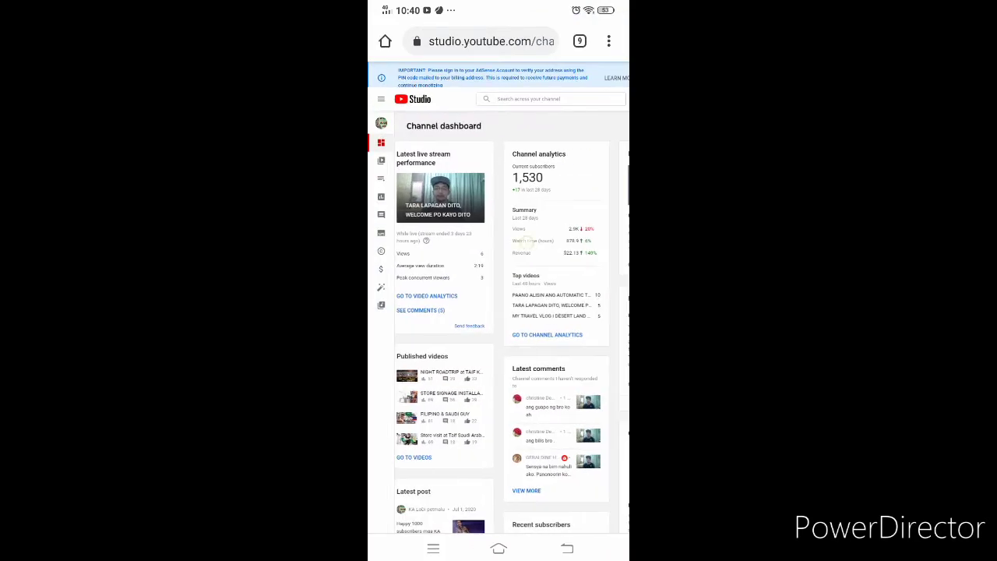
click(487, 41)
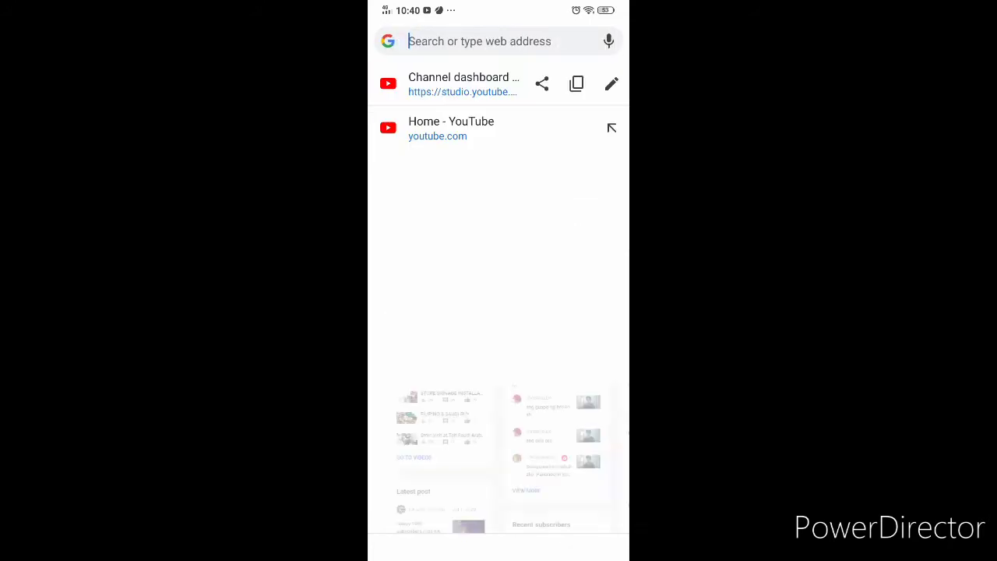
text(y)
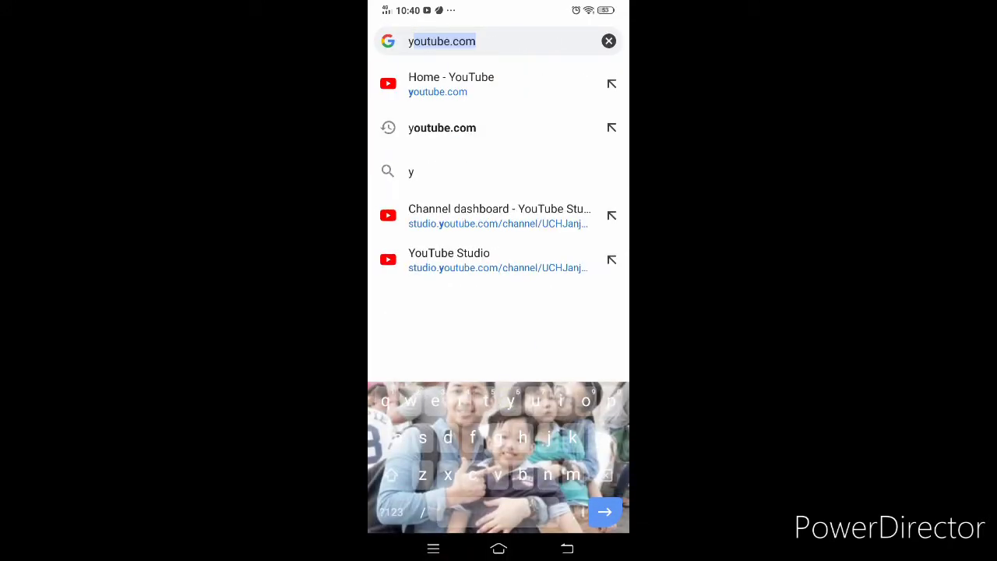
click(516, 258)
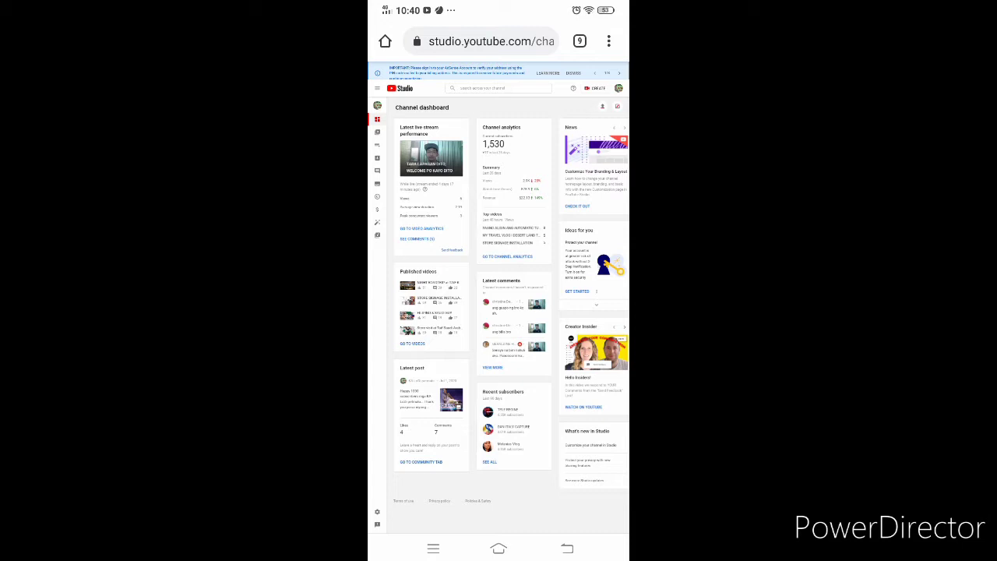
scroll(530, 168, up, 5)
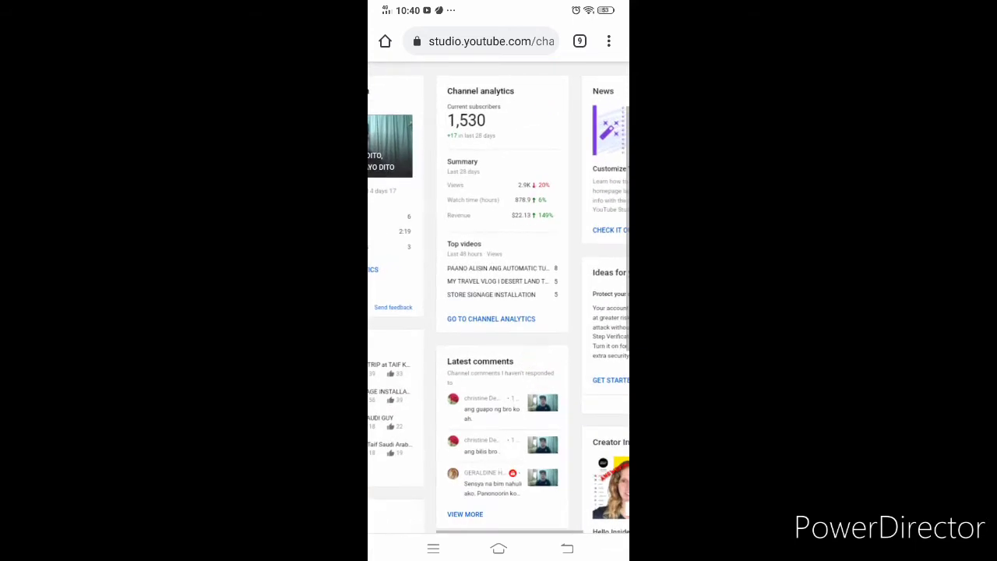
scroll(522, 161, up, 2)
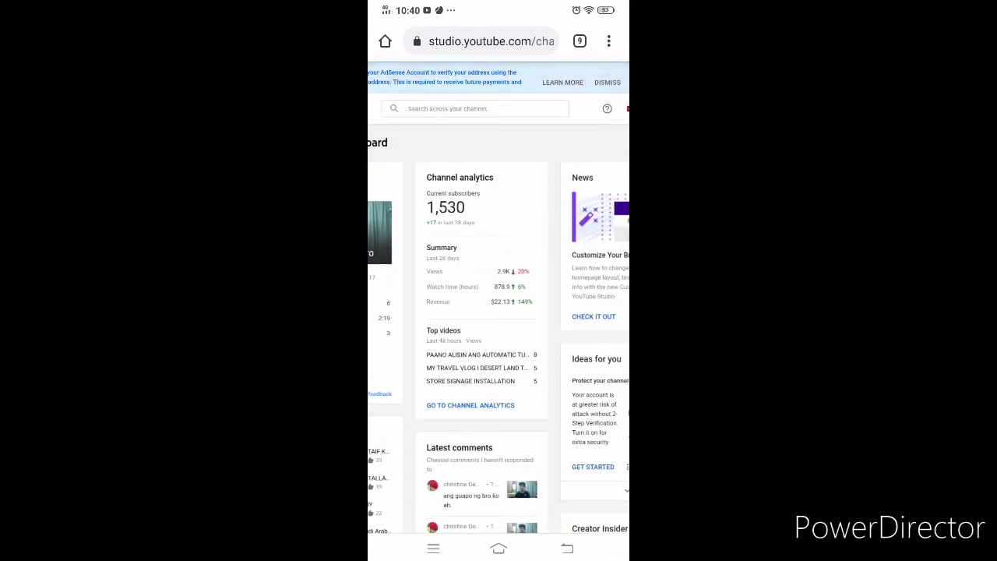
Step: Reload the Studio dashboard from Chrome's menu, then start a new upload from the header
click(609, 39)
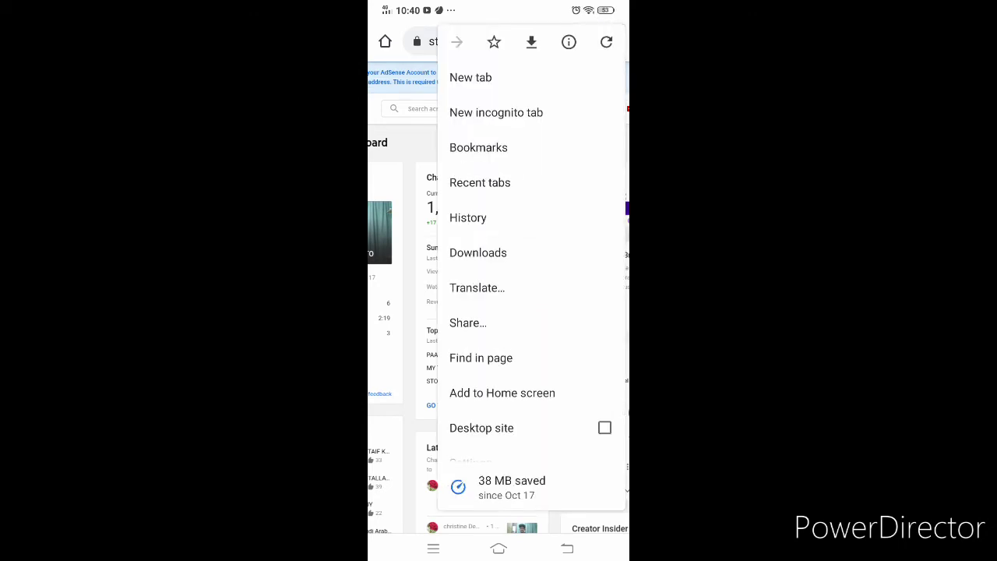
click(607, 41)
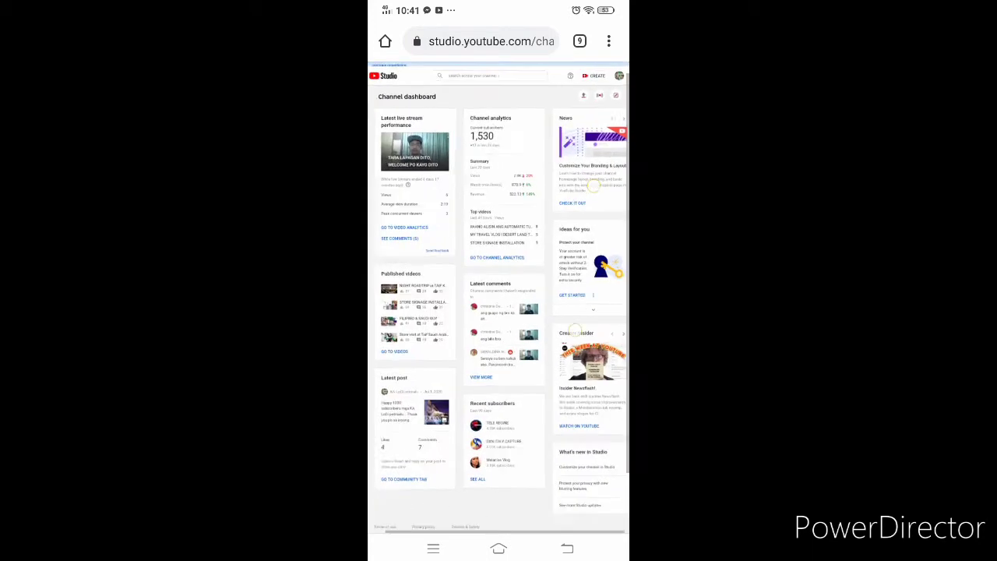
scroll(499, 234, up, 3)
scroll(498, 234, up, 1)
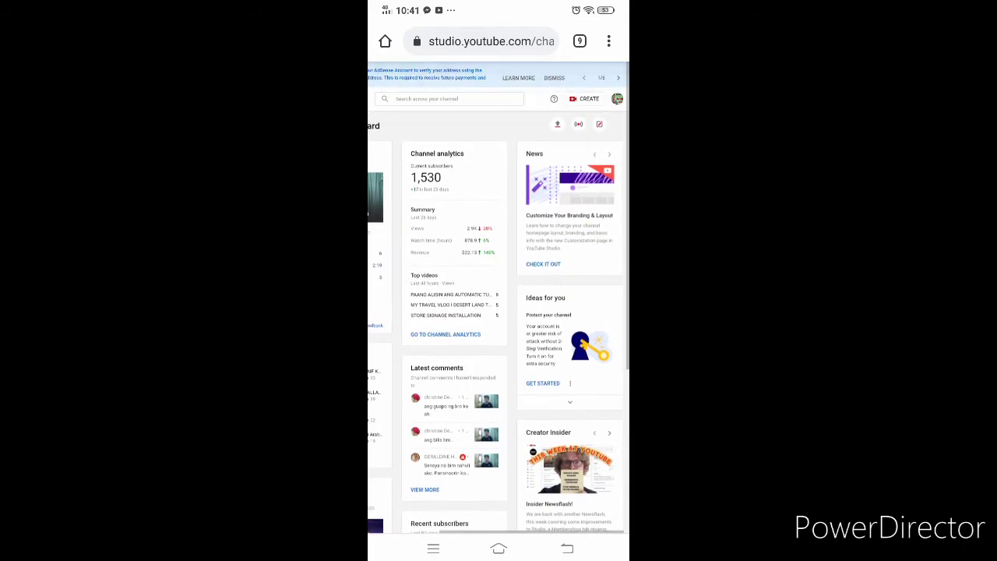
scroll(569, 234, up, 5)
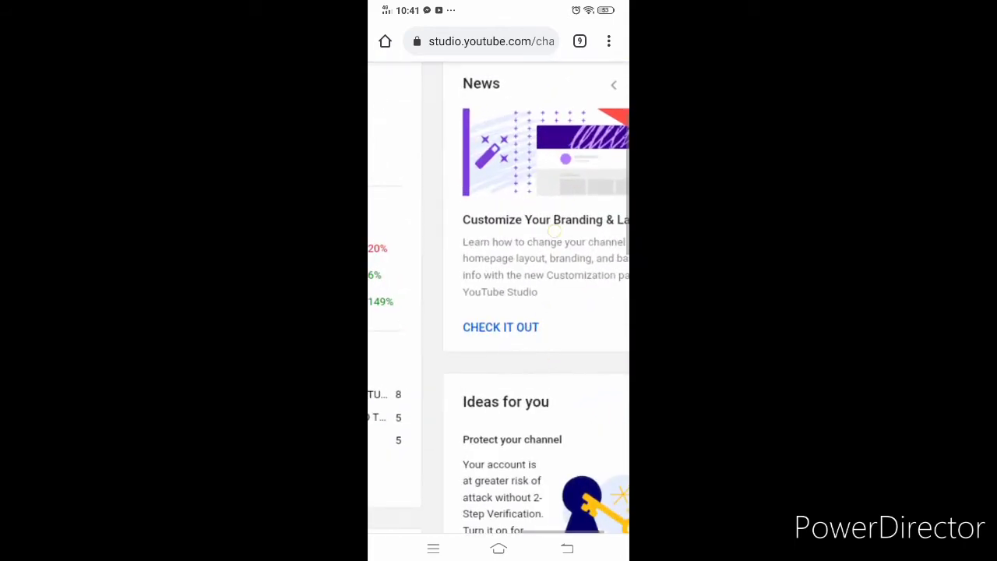
scroll(499, 257, up, 2)
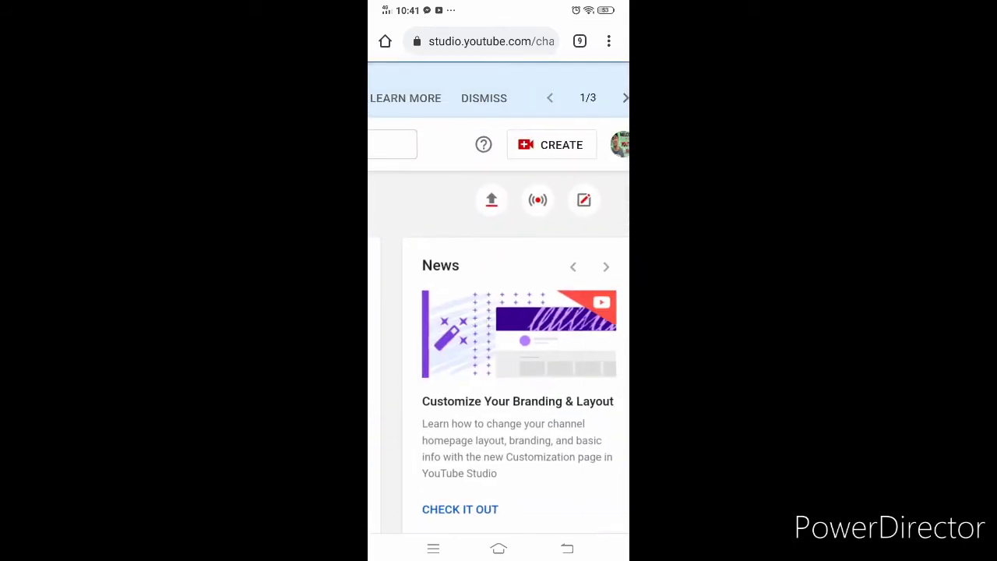
scroll(498, 298, right, 1)
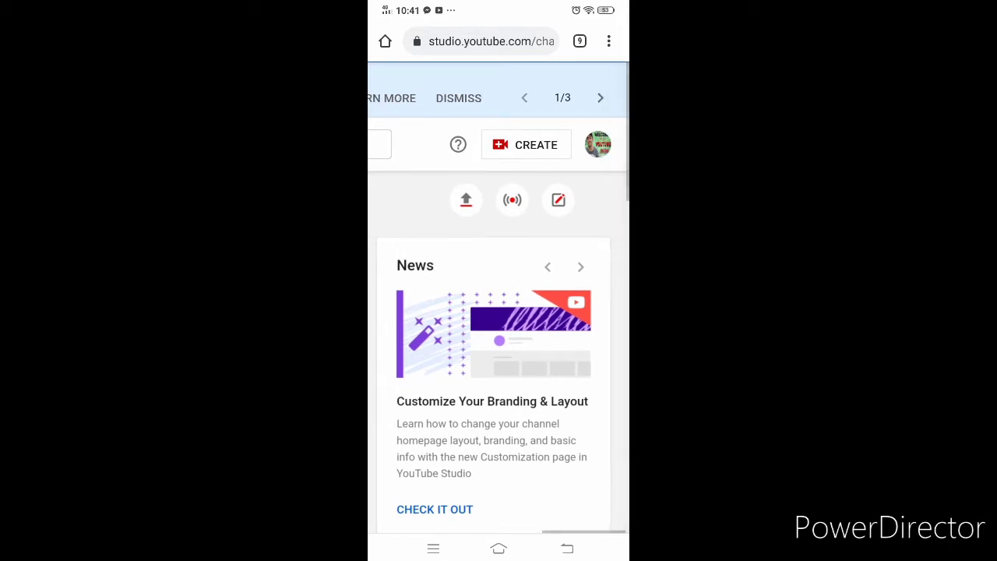
click(466, 200)
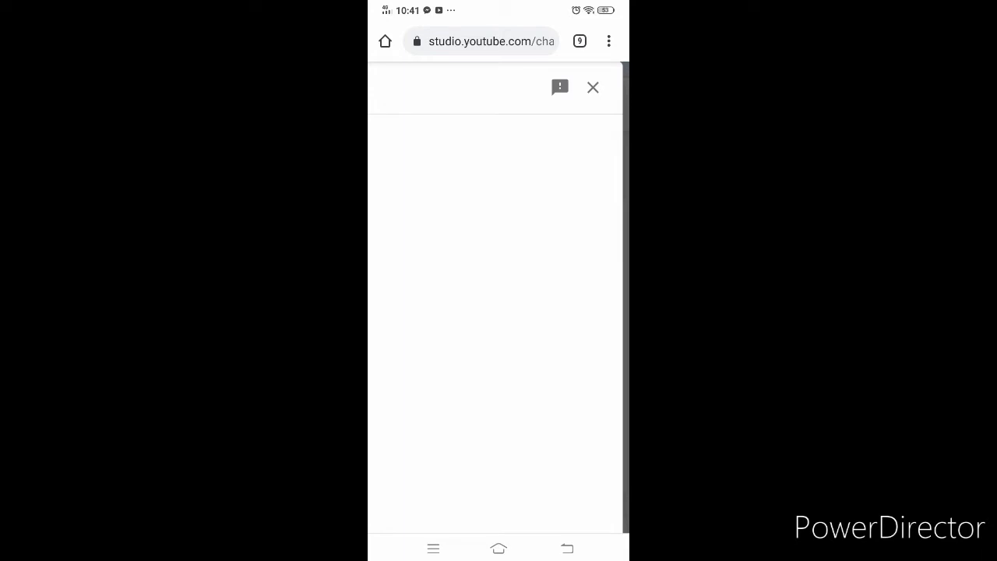
Step: Upload Project_11-16_HD 720p.mp4 from the phone's PowerDirector folder
scroll(559, 288, down, 3)
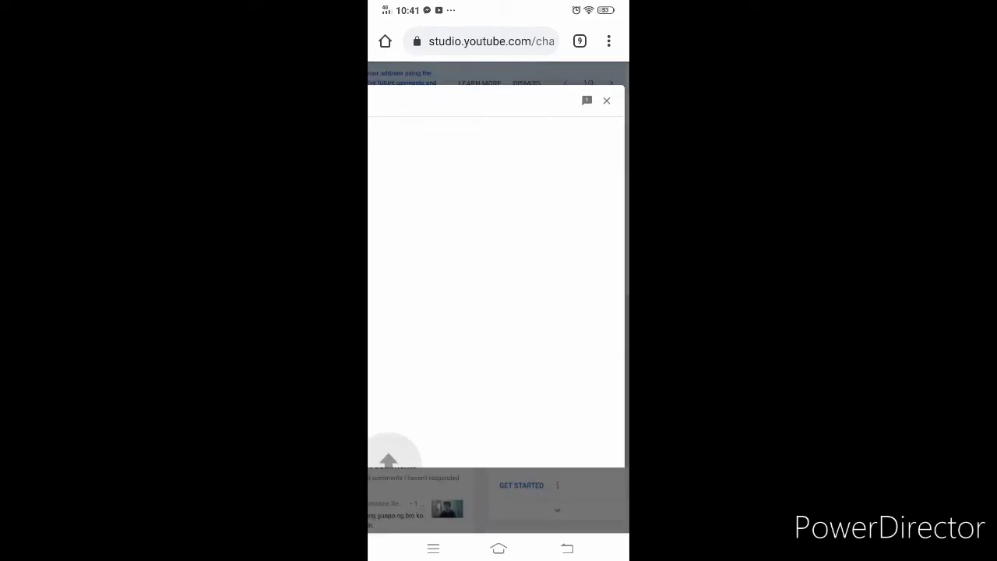
scroll(549, 296, down, 3)
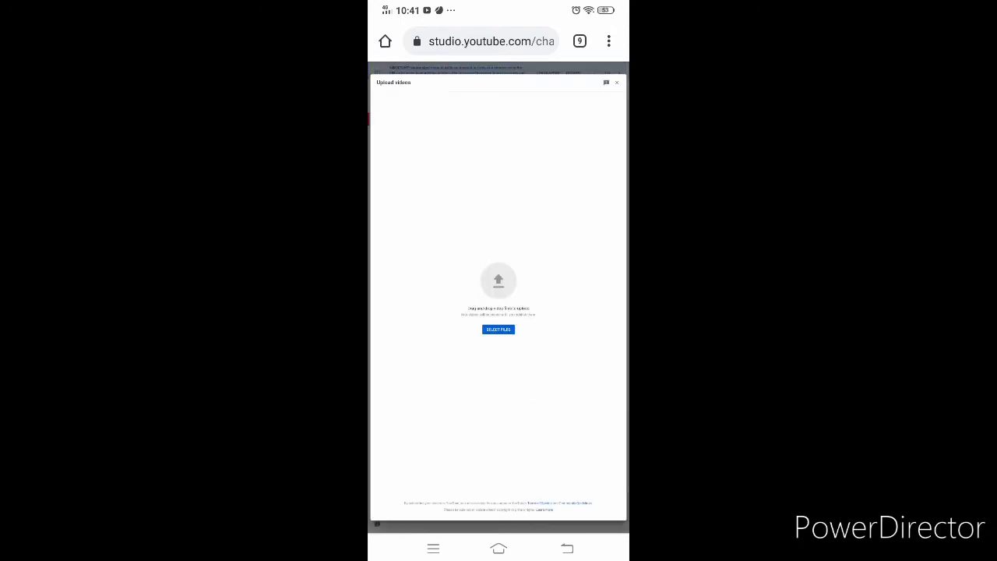
scroll(506, 284, up, 3)
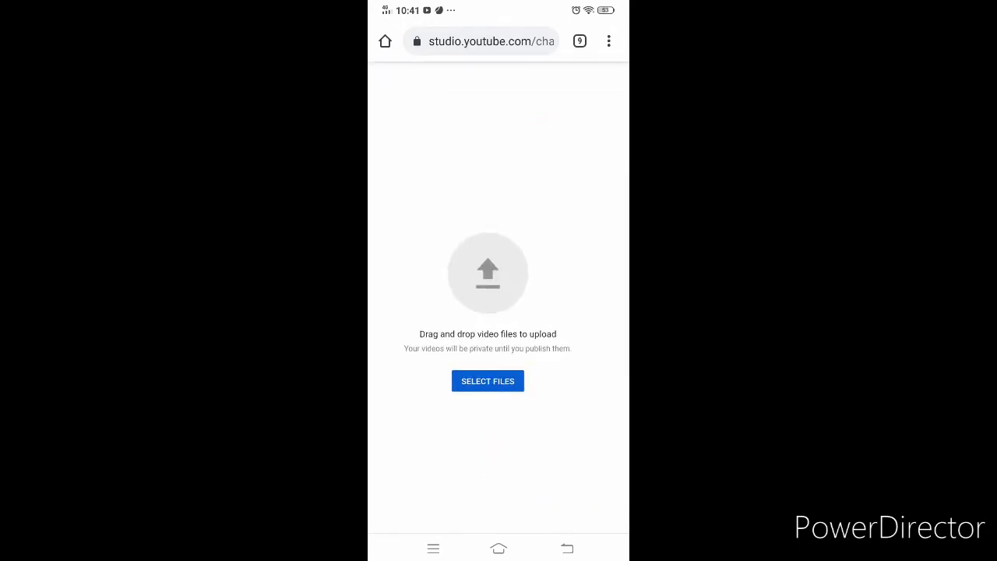
click(491, 273)
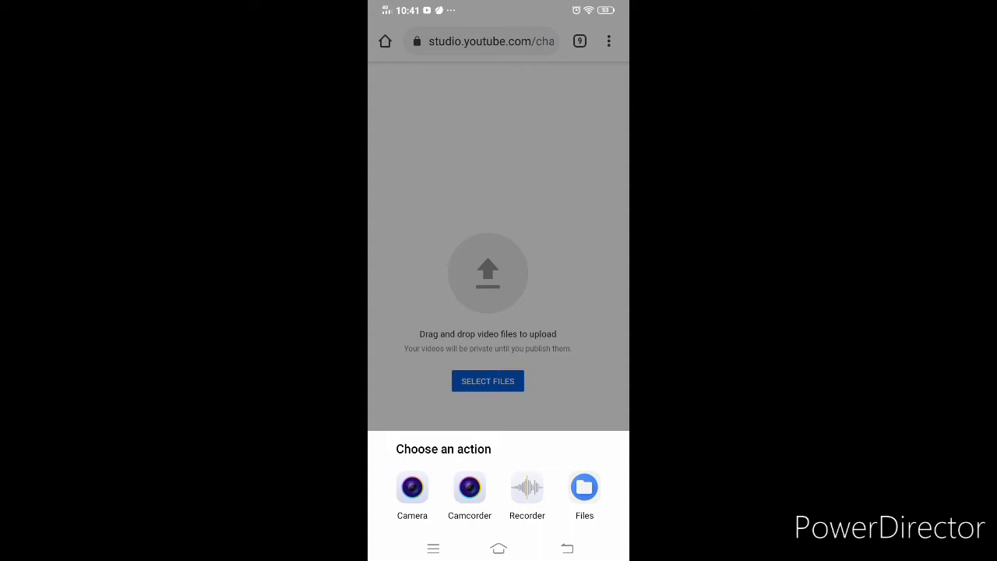
click(585, 487)
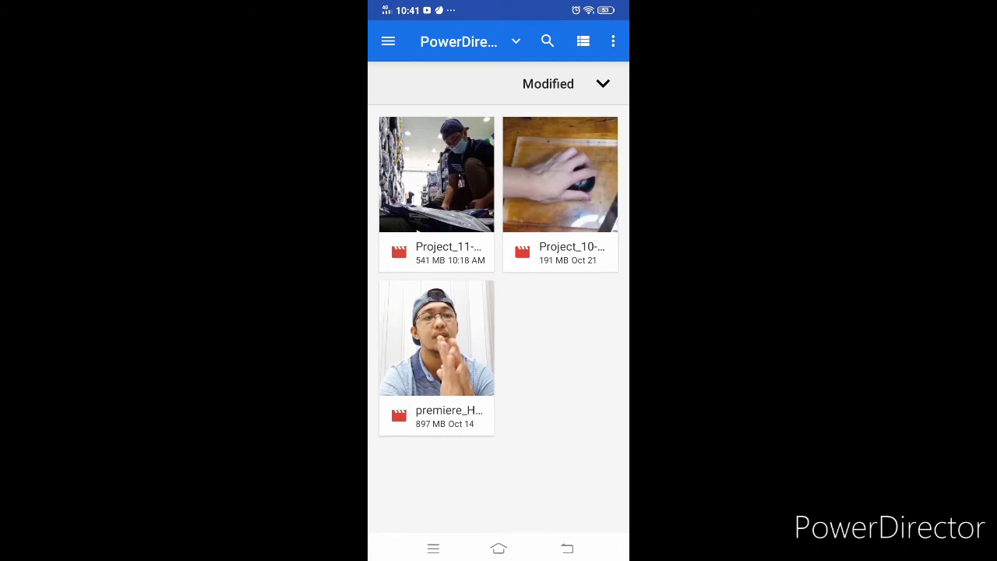
click(436, 175)
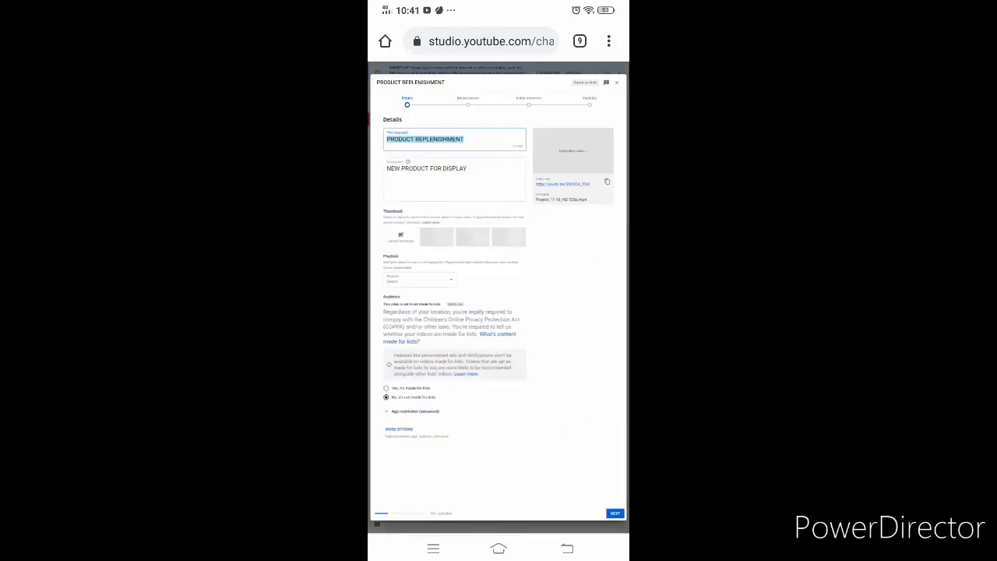
Step: Zoom into the Details form and open the Playlists Select dropdown
drag(529, 406, 546, 438)
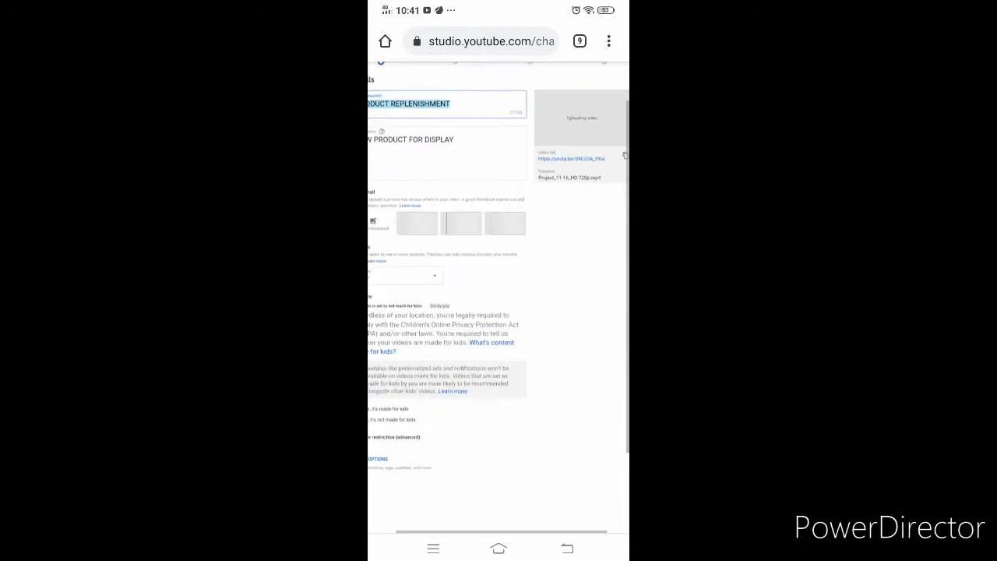
drag(592, 298, 625, 300)
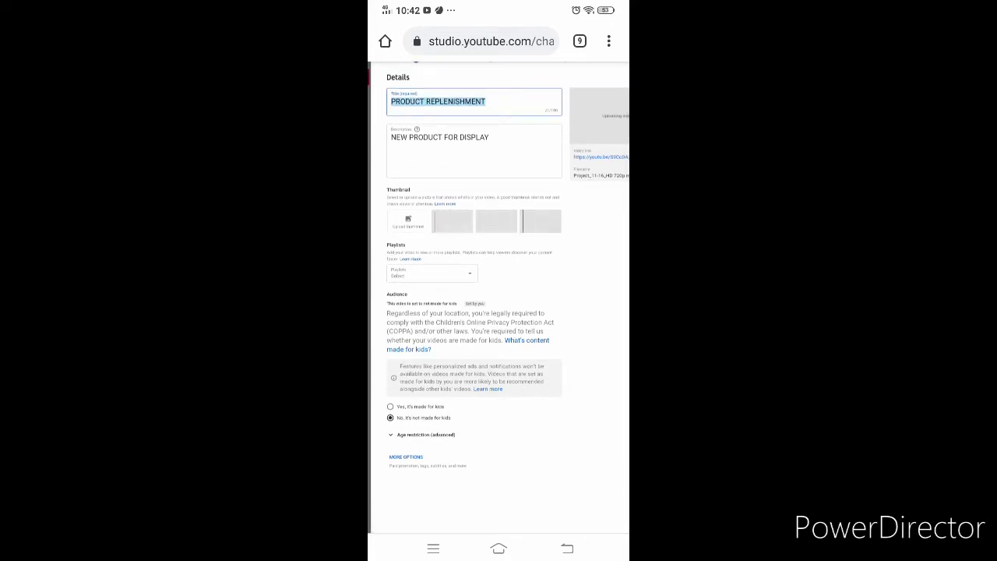
scroll(498, 297, up, 1)
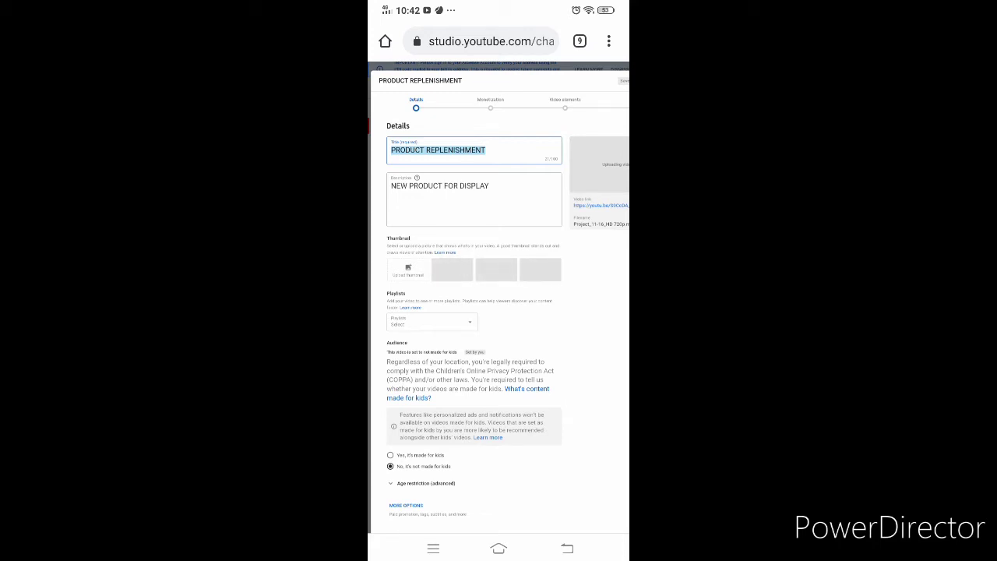
click(432, 321)
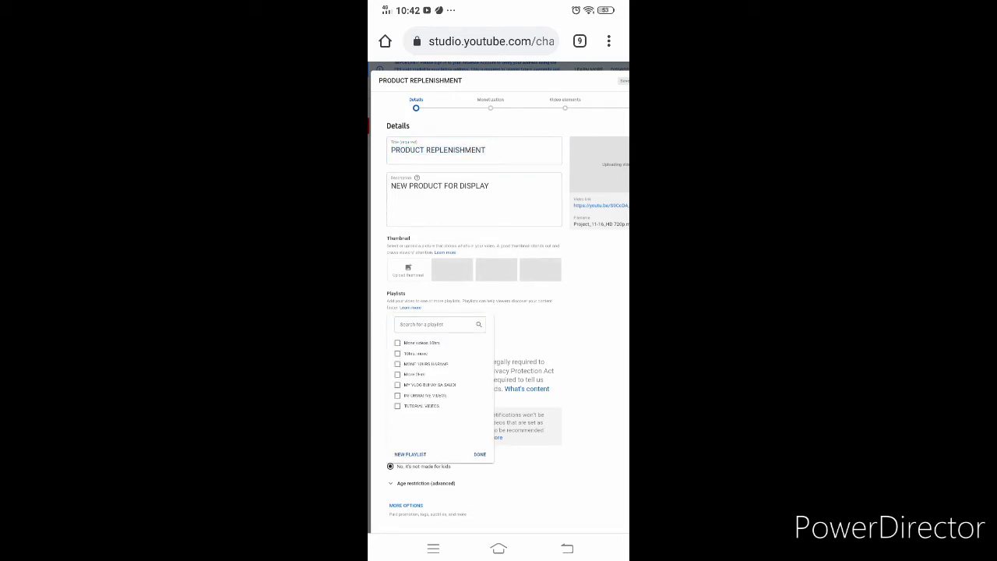
Step: Assign the video to five playlists, including Mone videos 10hrs, MONE 10HRS.HARANG and MY VLOG BUHAY SA SAUDI
click(480, 454)
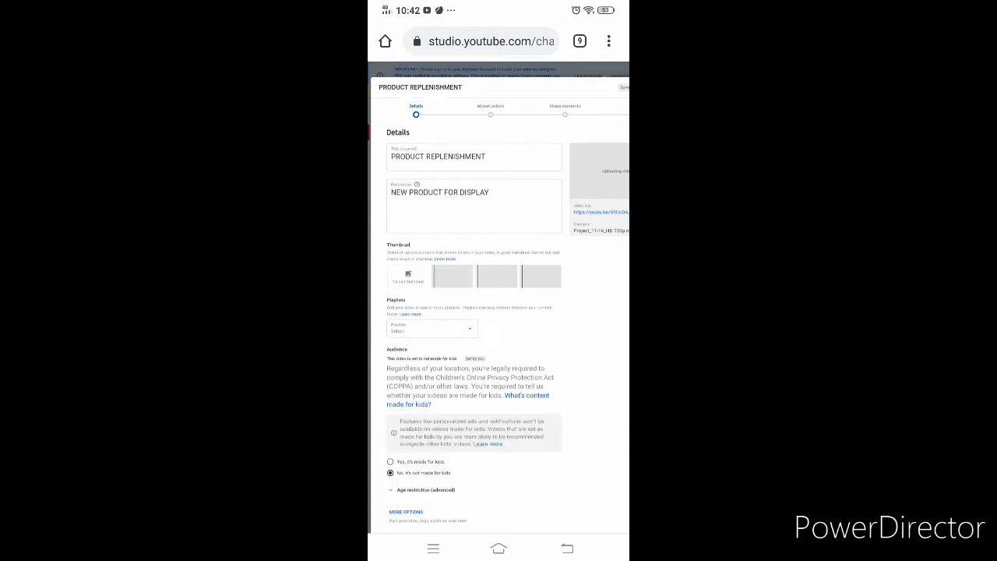
scroll(543, 318, up, 5)
scroll(543, 318, up, 1)
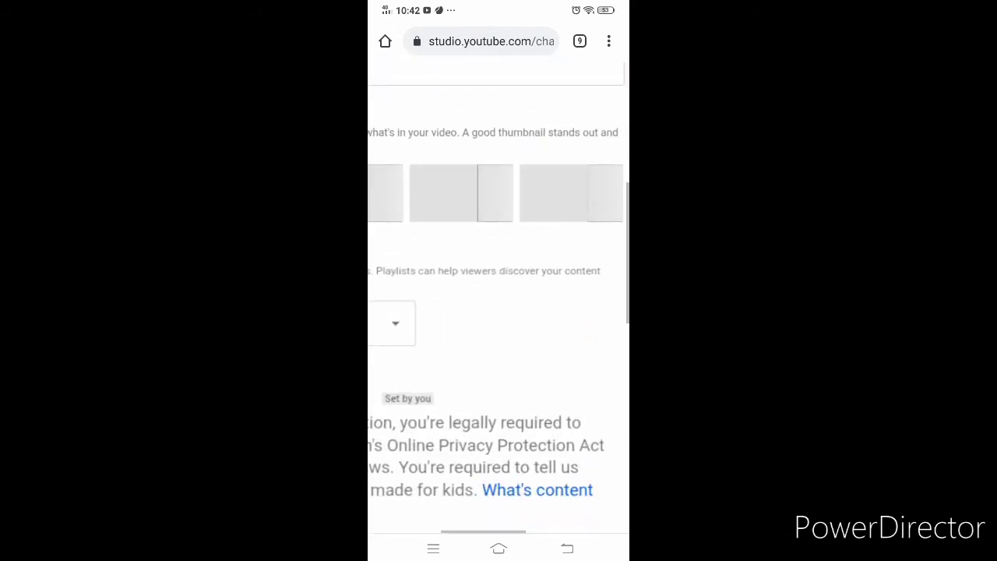
scroll(552, 317, left, 5)
click(544, 353)
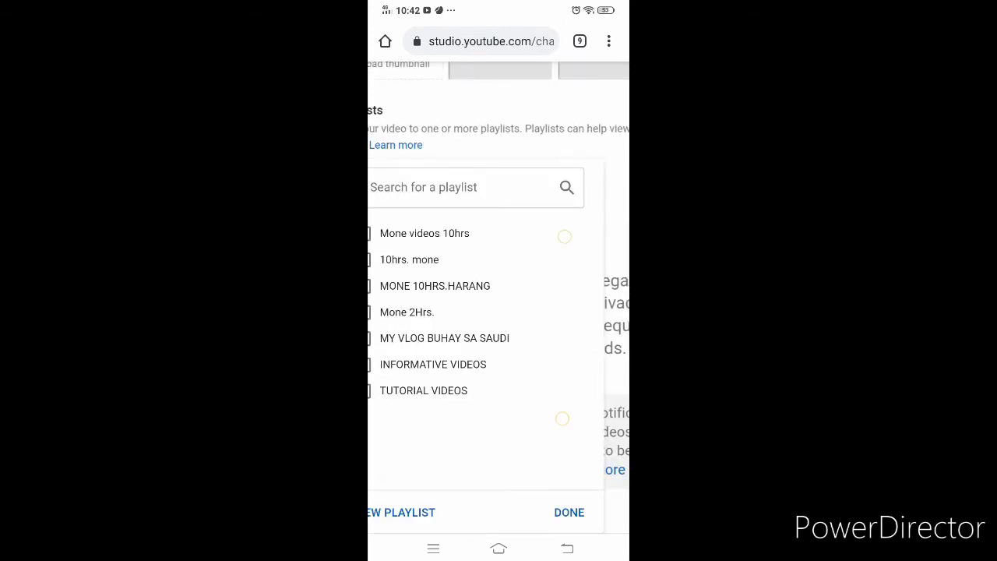
scroll(563, 327, down, 2)
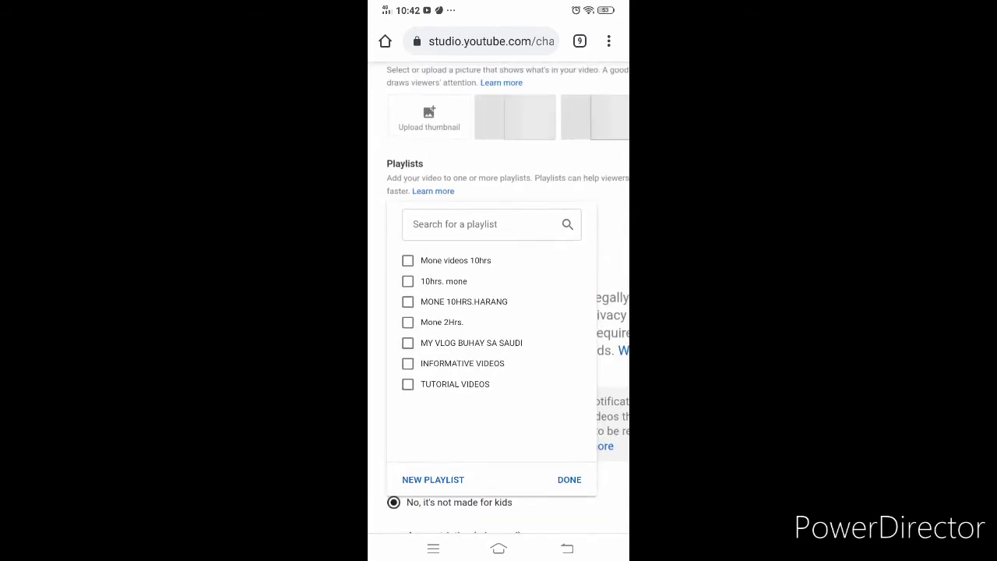
click(408, 260)
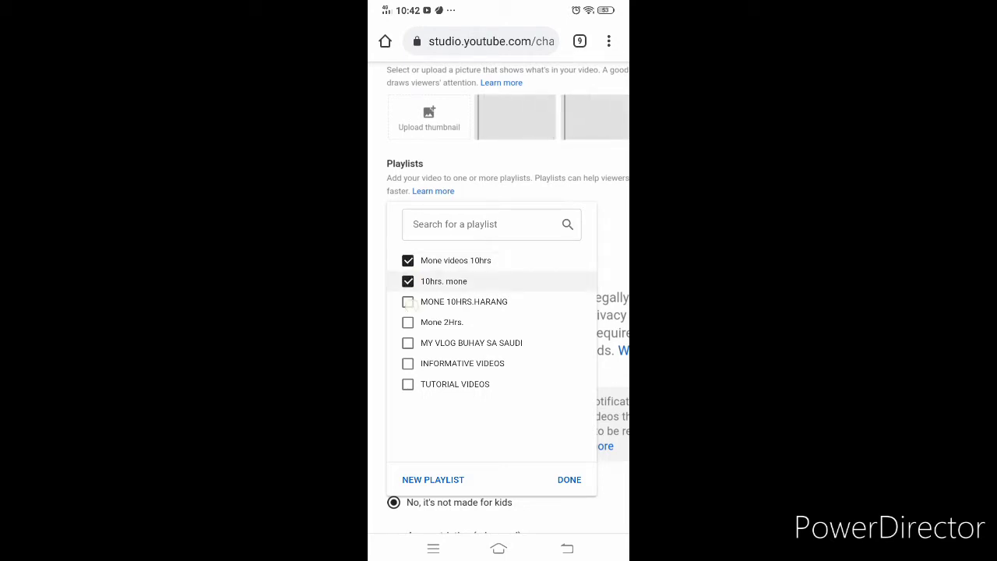
click(408, 302)
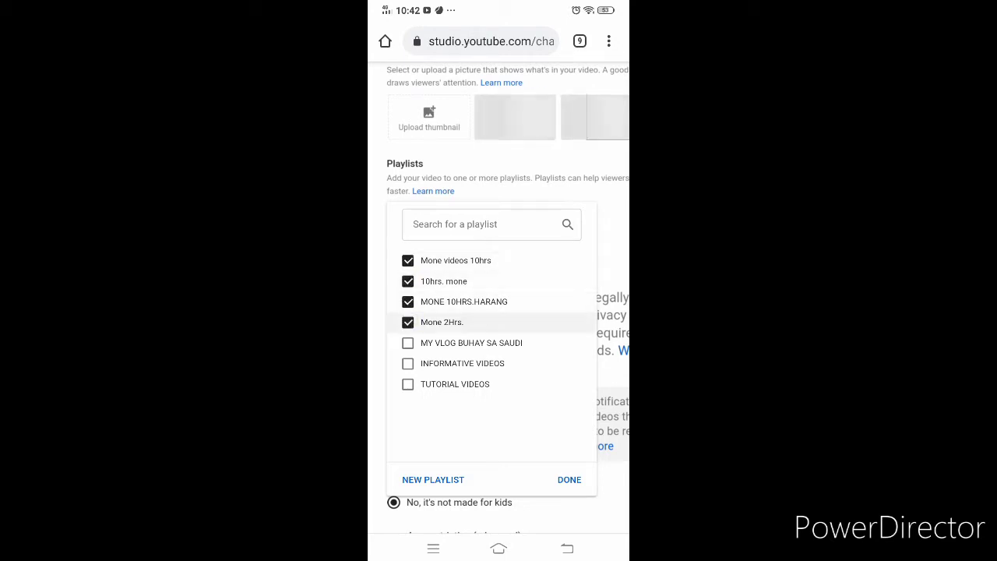
click(408, 343)
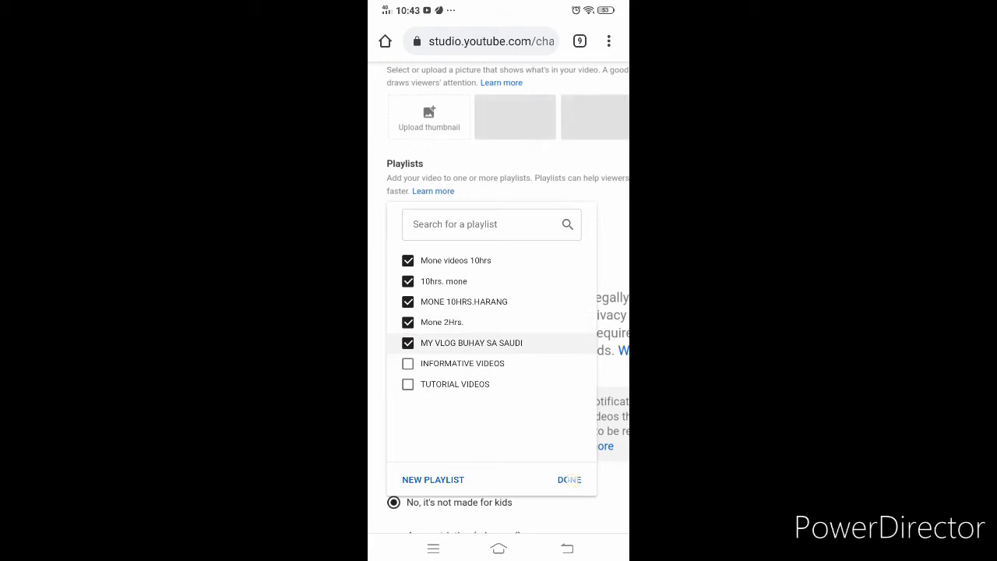
click(570, 479)
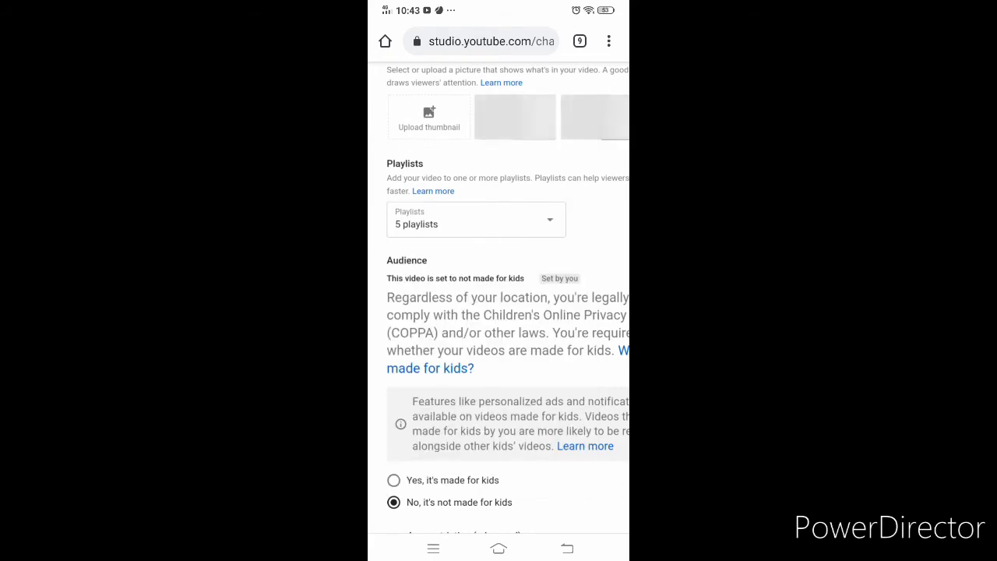
scroll(535, 234, up, 2)
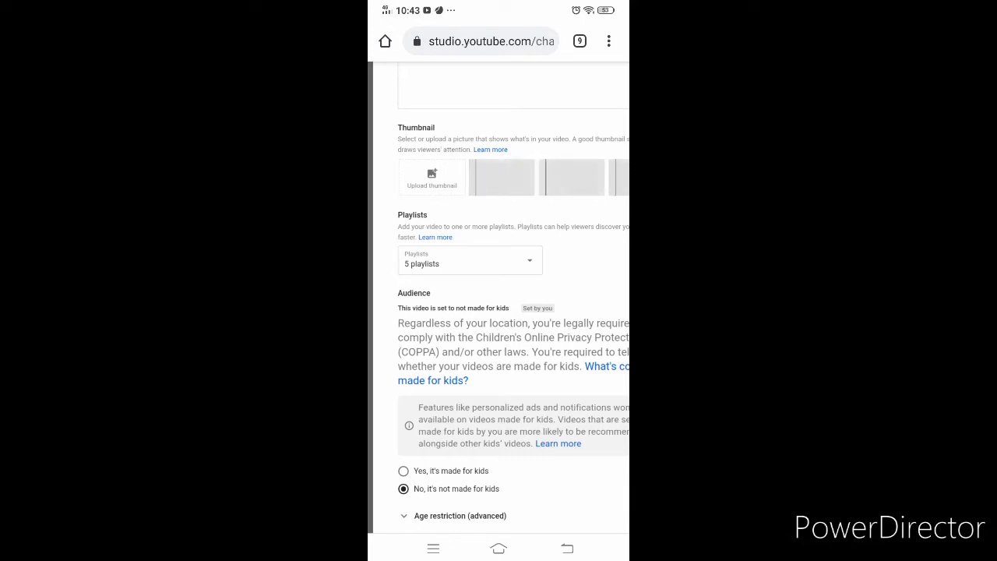
scroll(559, 300, down, 2)
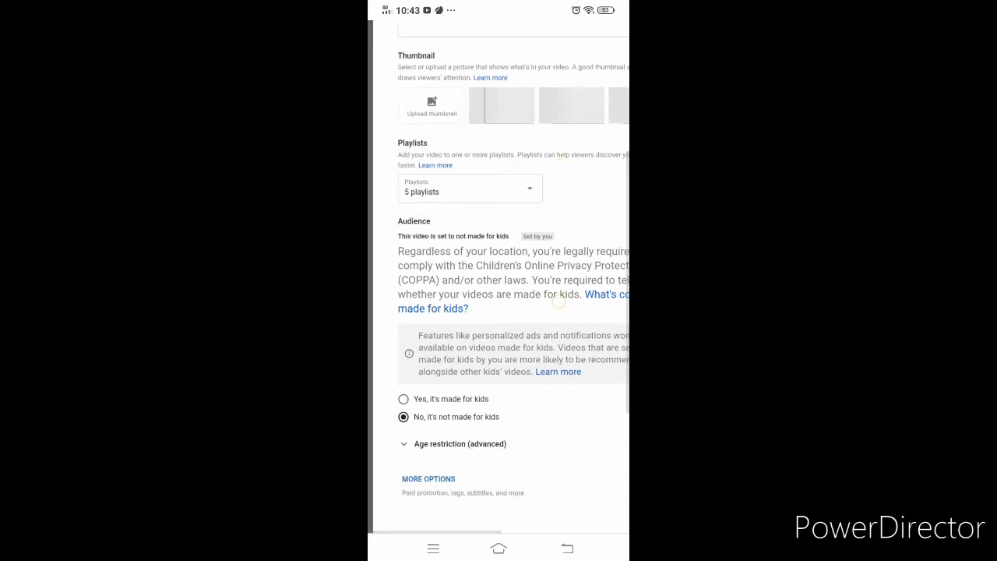
scroll(559, 300, up, 4)
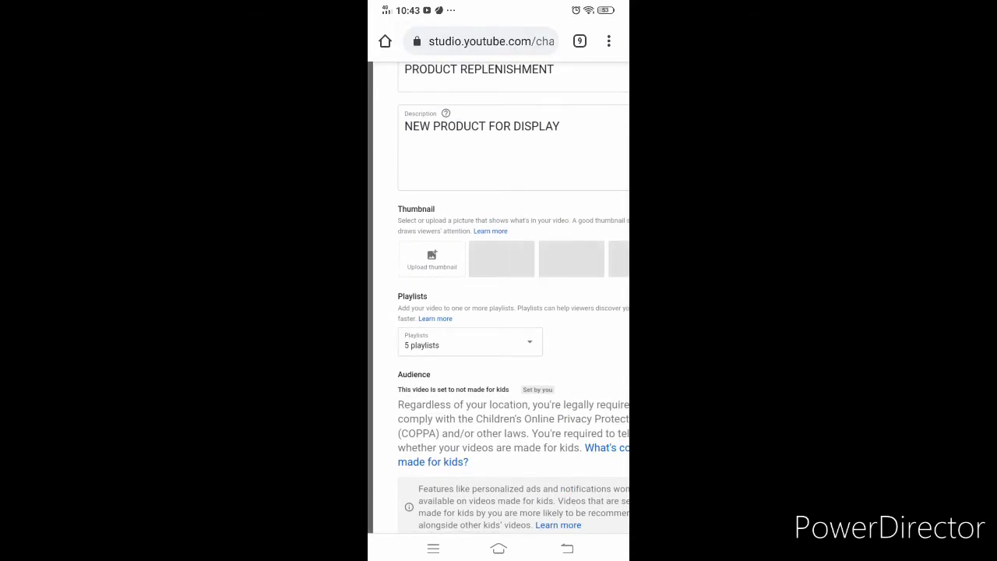
Step: Set the Premiere-on-YouTube gallery picture as the video's custom thumbnail
click(431, 259)
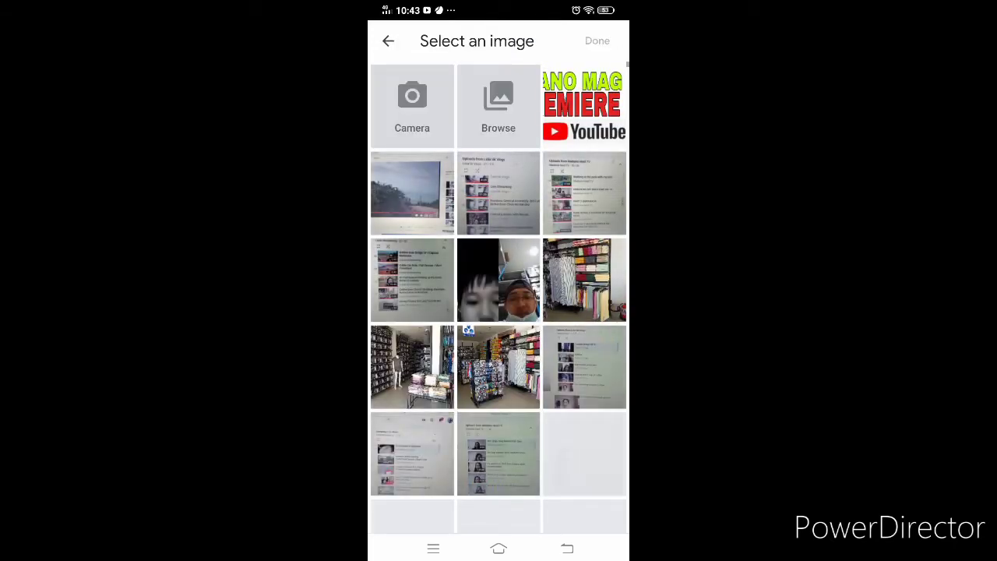
click(584, 105)
click(597, 41)
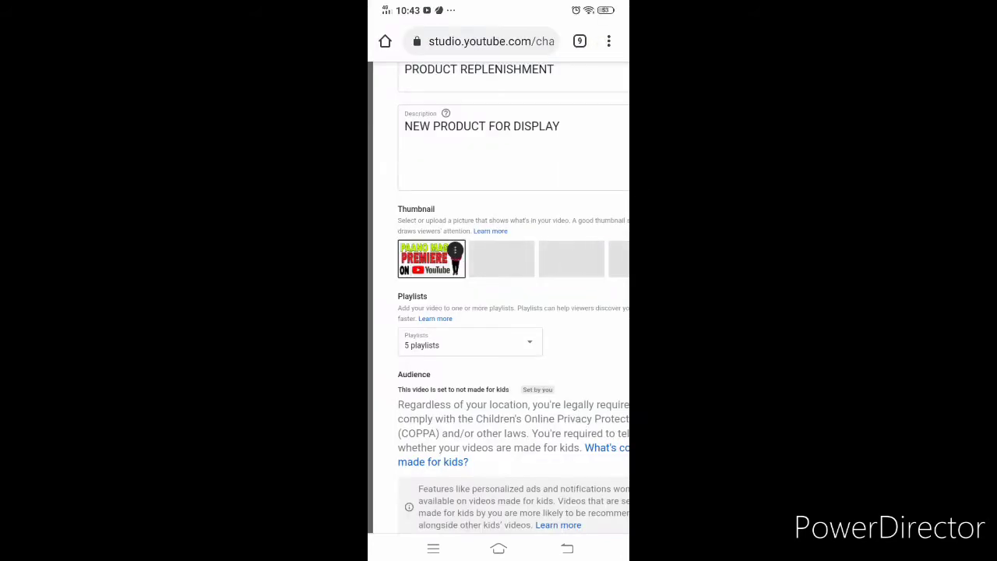
scroll(498, 273, down, 5)
scroll(499, 277, up, 1)
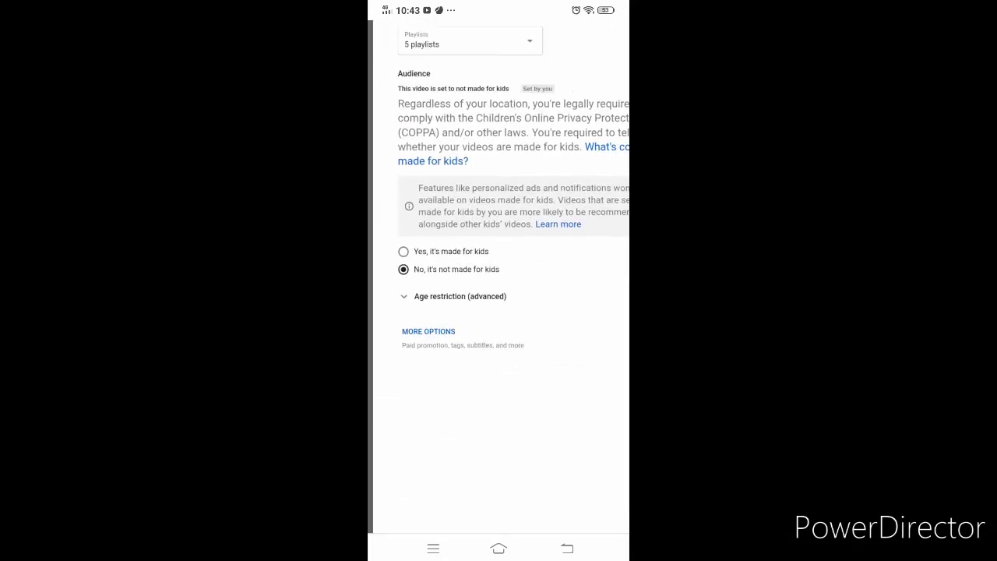
scroll(563, 341, down, 1)
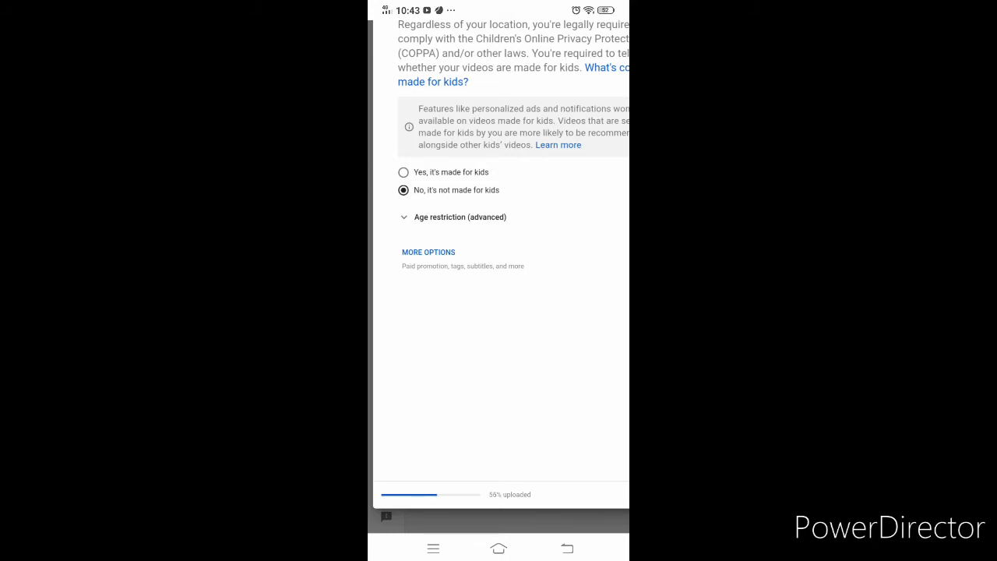
Step: Zoom and scroll through the Details form to review its description, thumbnail and playlists
double_click(576, 372)
double_click(530, 341)
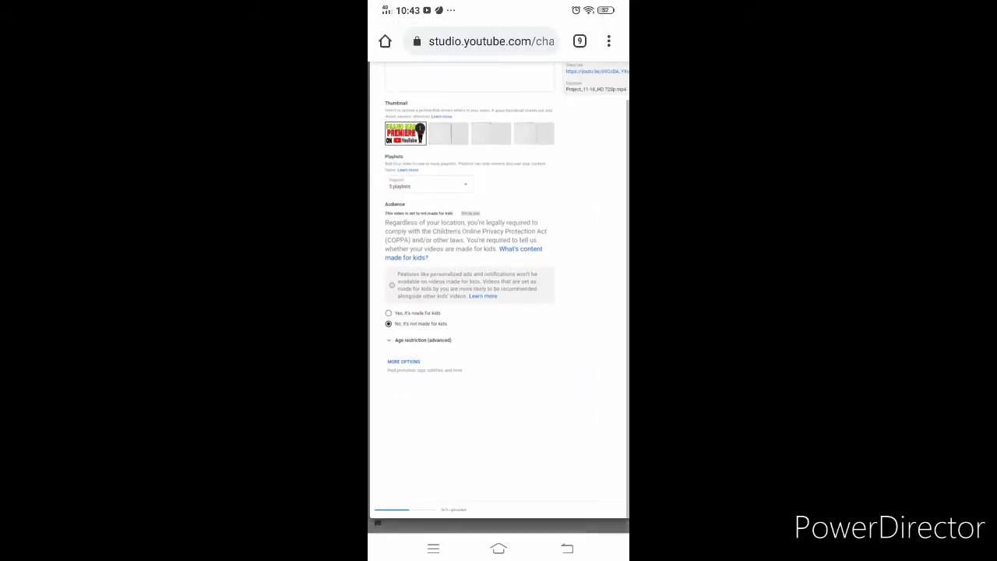
scroll(498, 296, up, 3)
scroll(498, 297, up, 1)
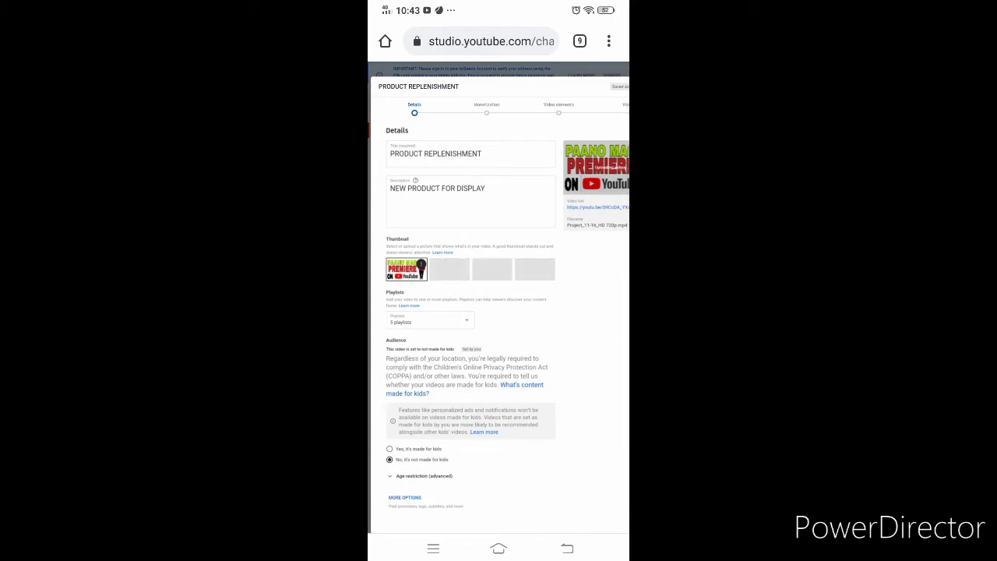
scroll(577, 296, right, 2)
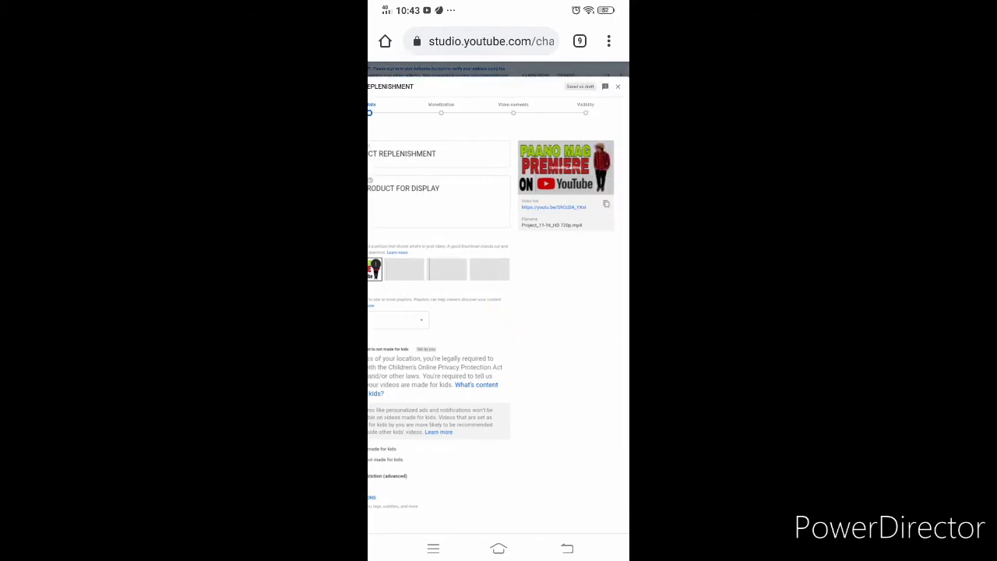
scroll(498, 298, left, 2)
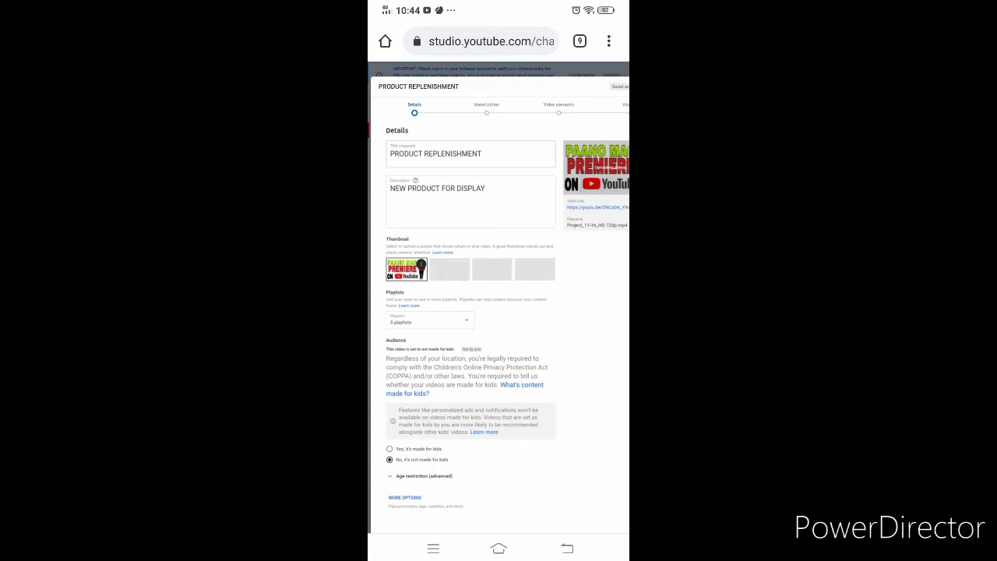
scroll(499, 312, down, 2)
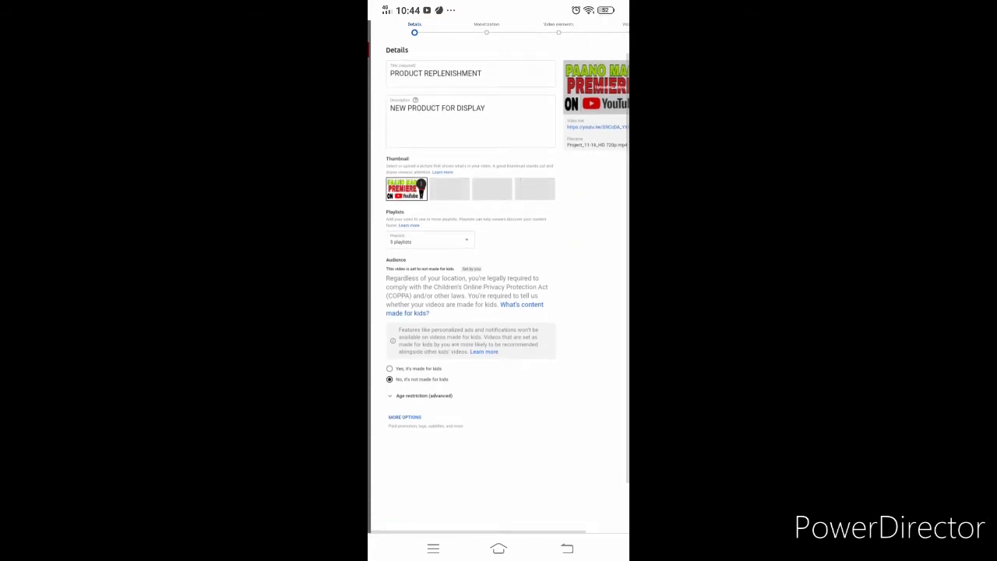
scroll(498, 277, down, 1)
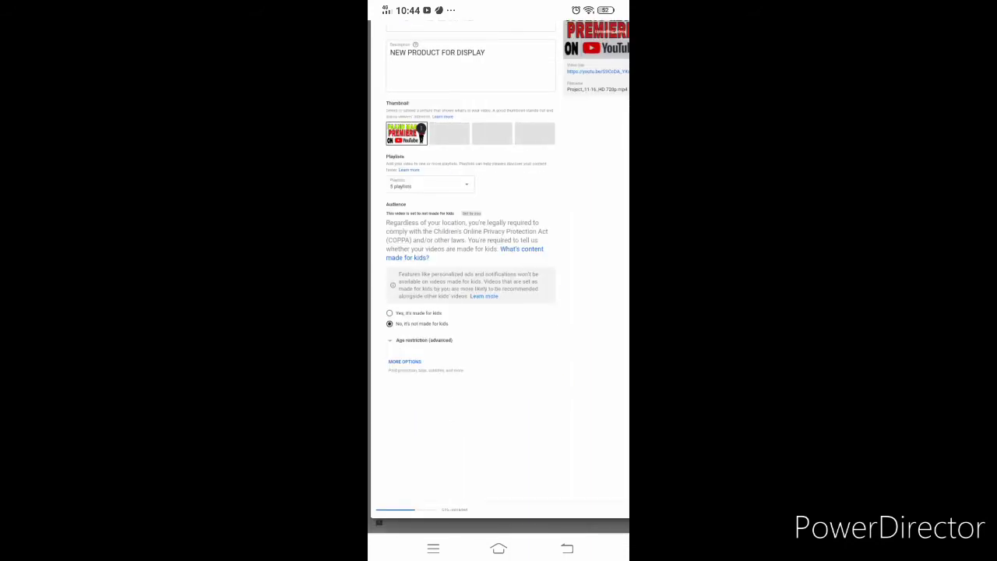
scroll(550, 312, down, 2)
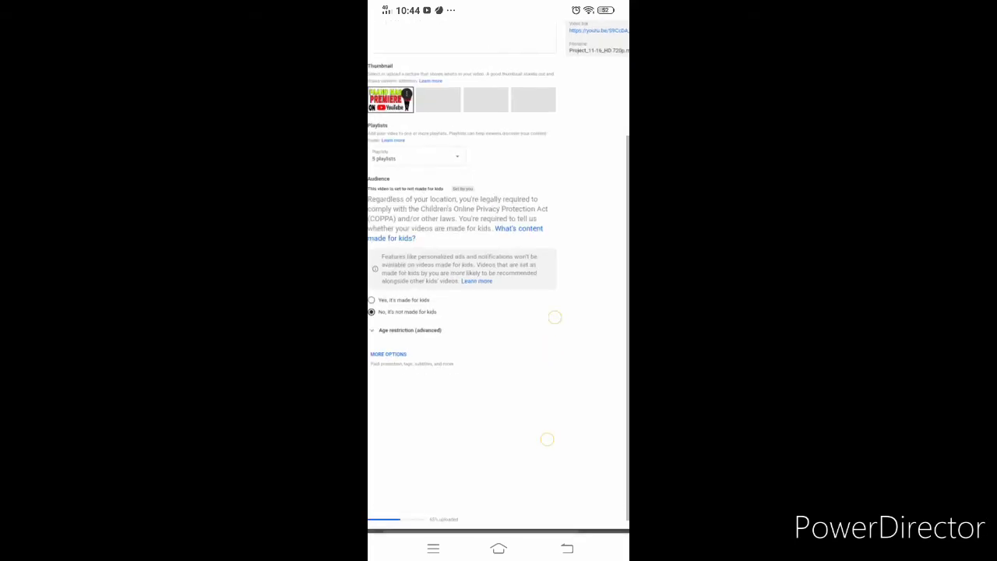
drag(533, 351, 577, 340)
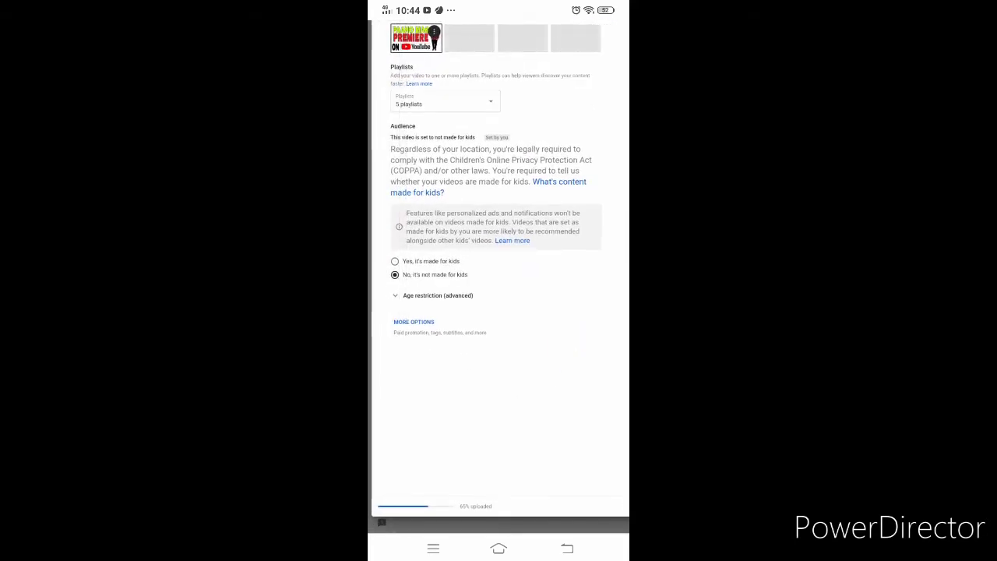
scroll(564, 360, down, 1)
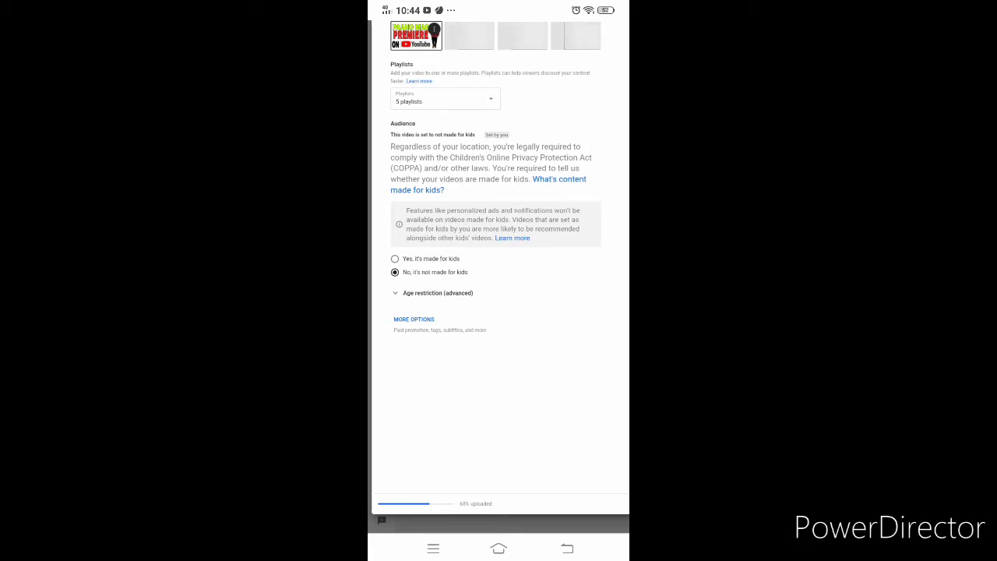
scroll(574, 383, up, 3)
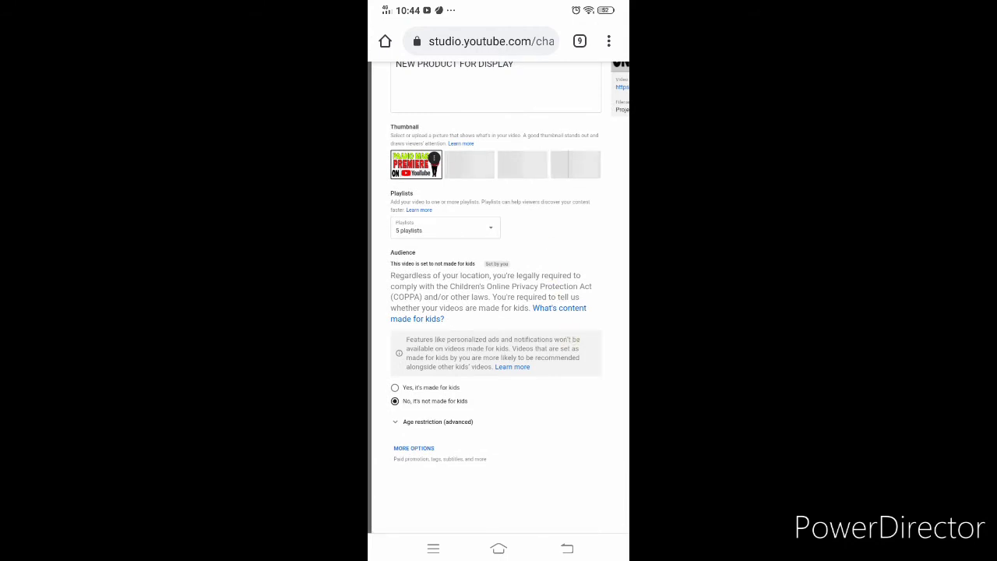
scroll(557, 227, up, 3)
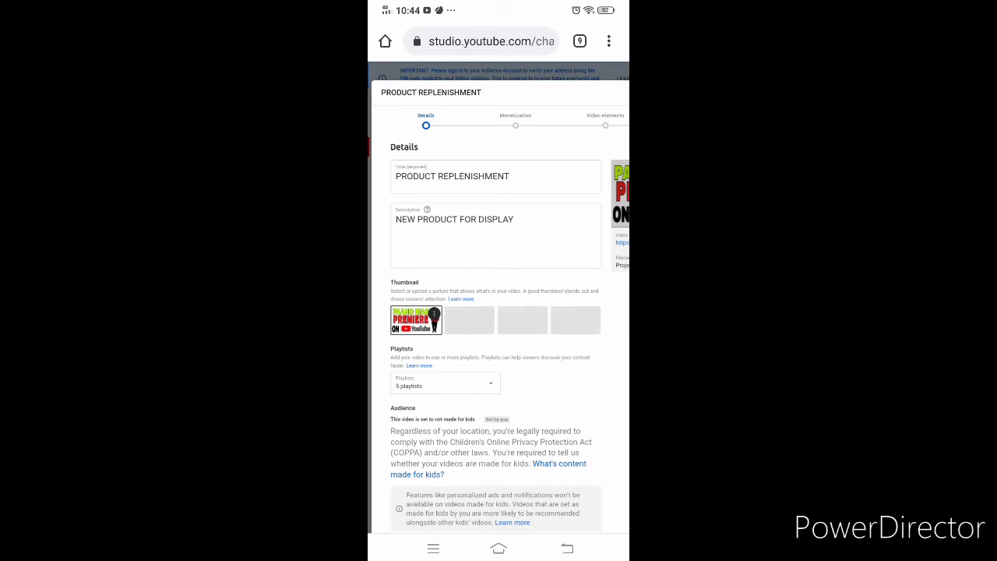
Step: Advance the PRODUCT REPLENISHMENT upload from Details to Monetization, where monetization reads Off
click(515, 117)
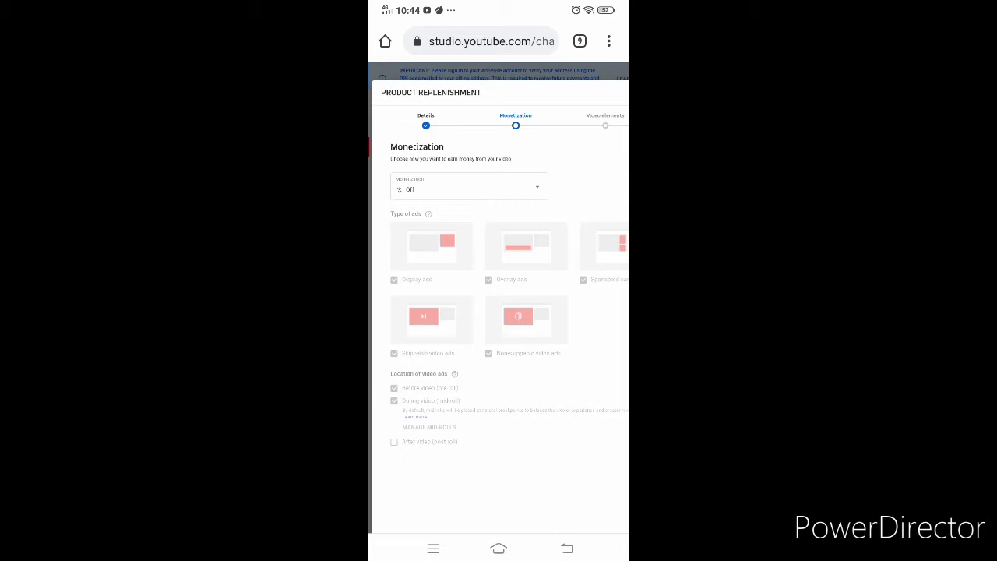
click(426, 118)
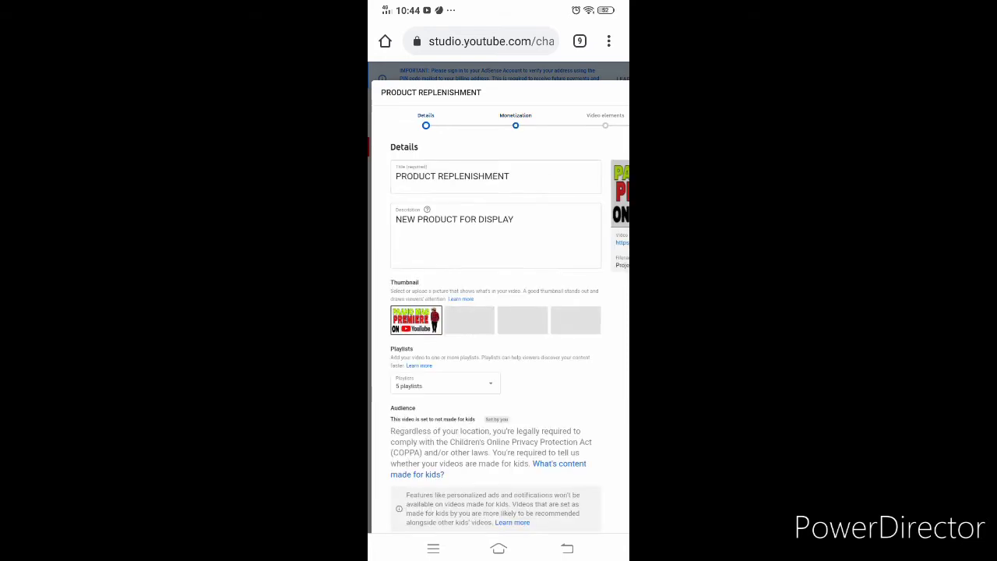
scroll(577, 220, down, 5)
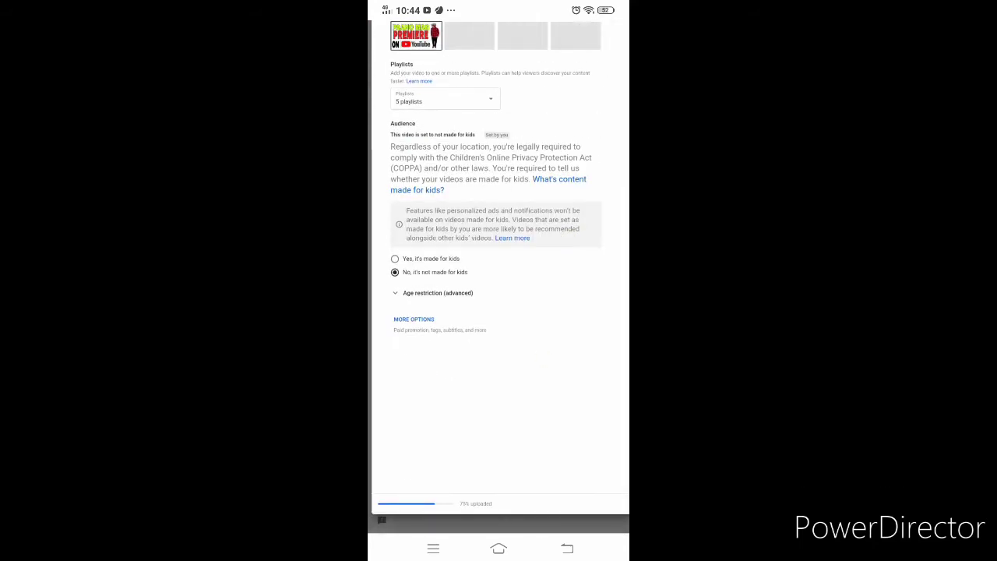
scroll(499, 312, up, 3)
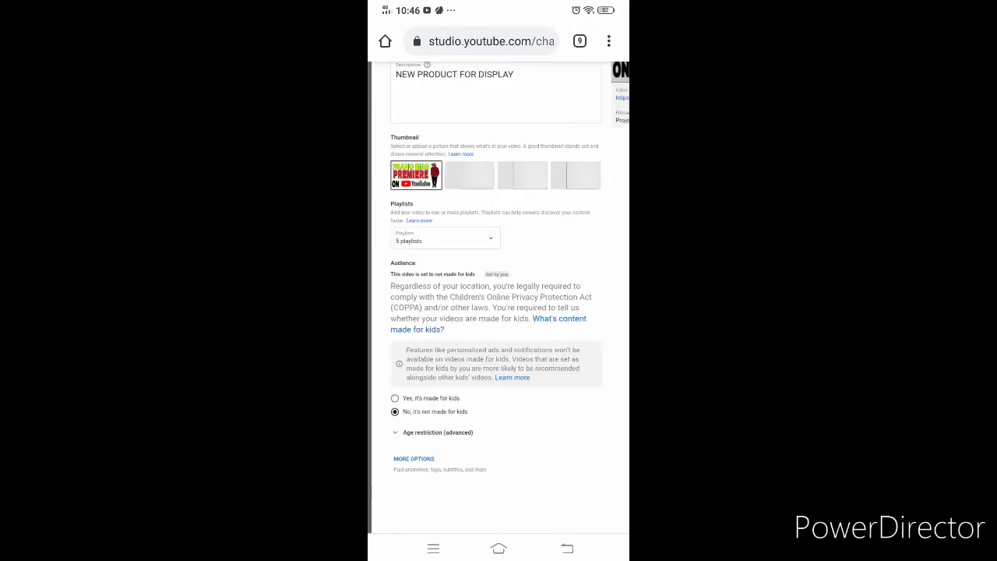
scroll(499, 312, down, 2)
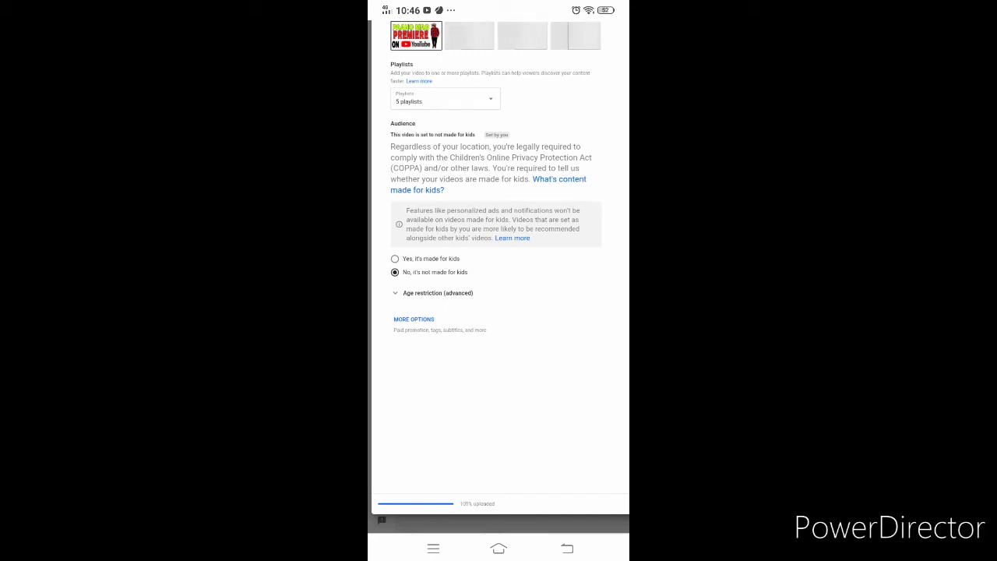
double_click(585, 402)
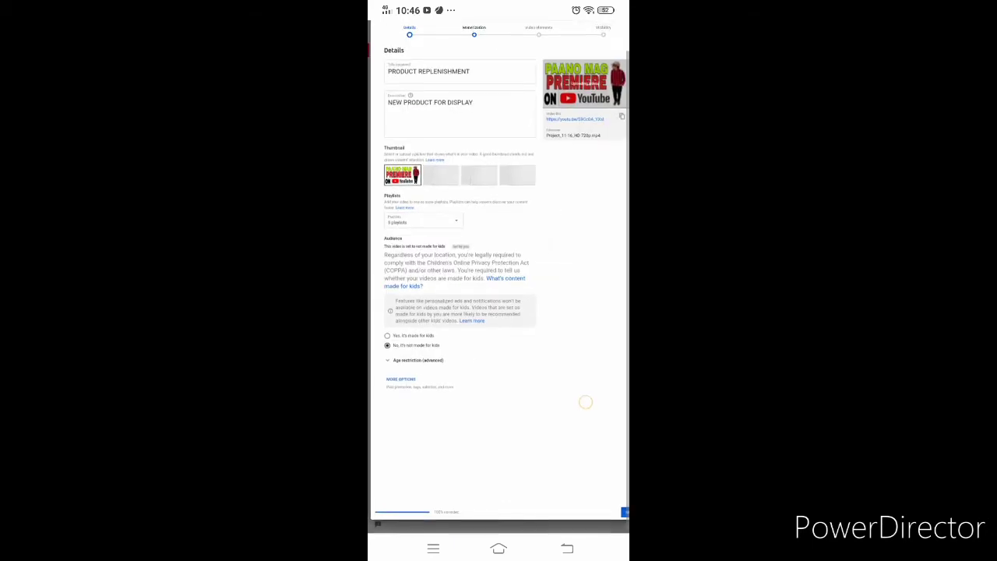
drag(585, 289, 555, 266)
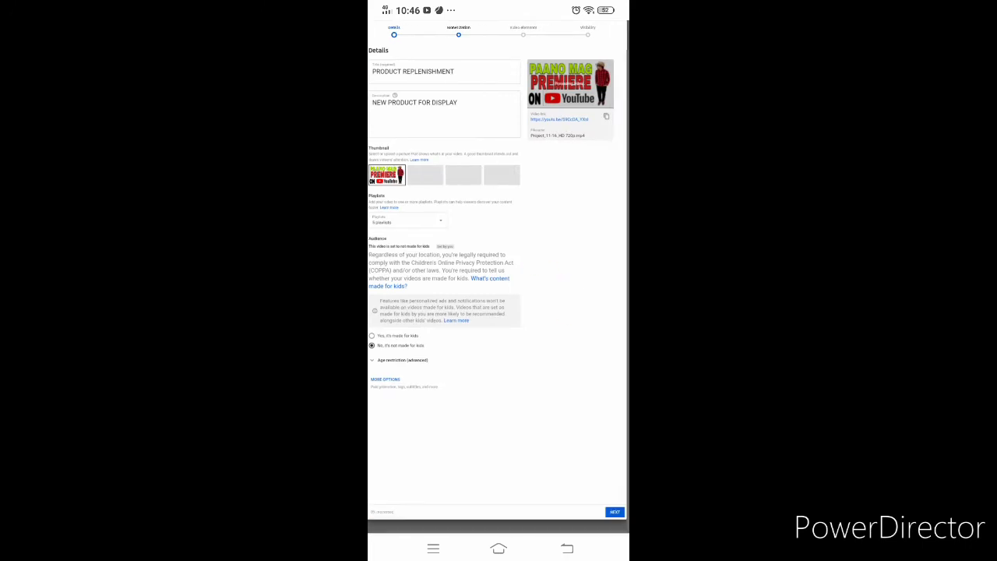
drag(560, 366, 575, 438)
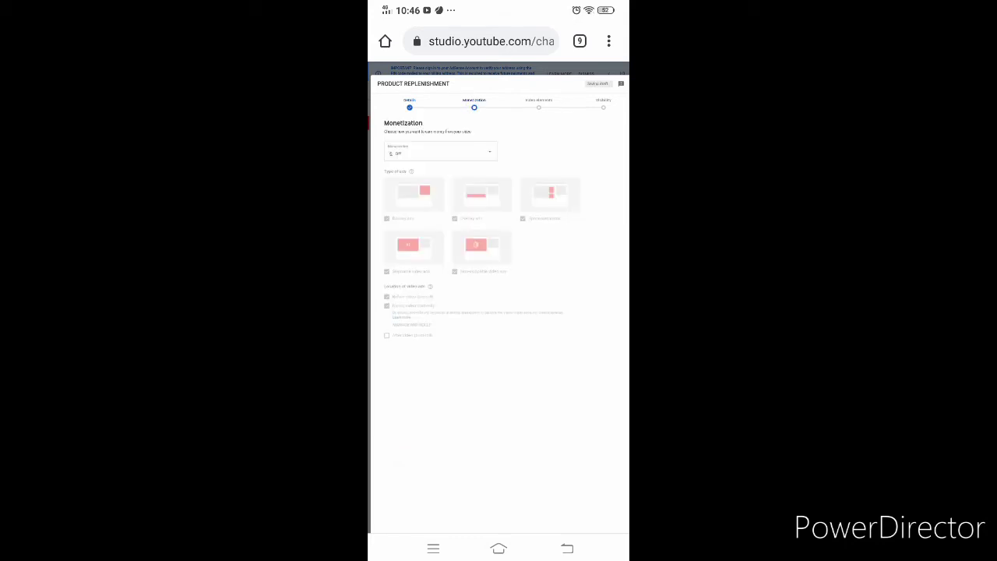
Step: Switch the video's monetization from Off to On
click(489, 150)
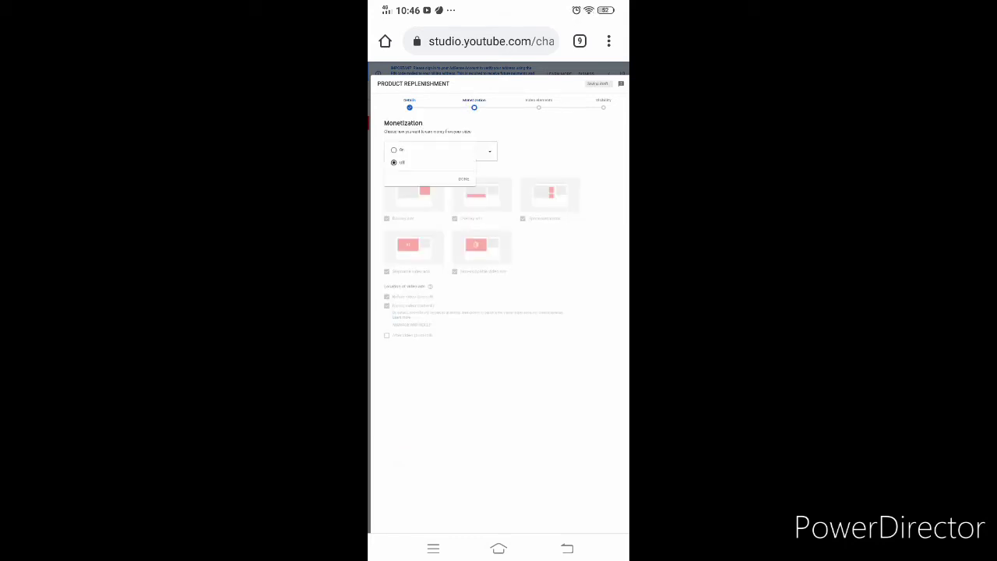
click(394, 150)
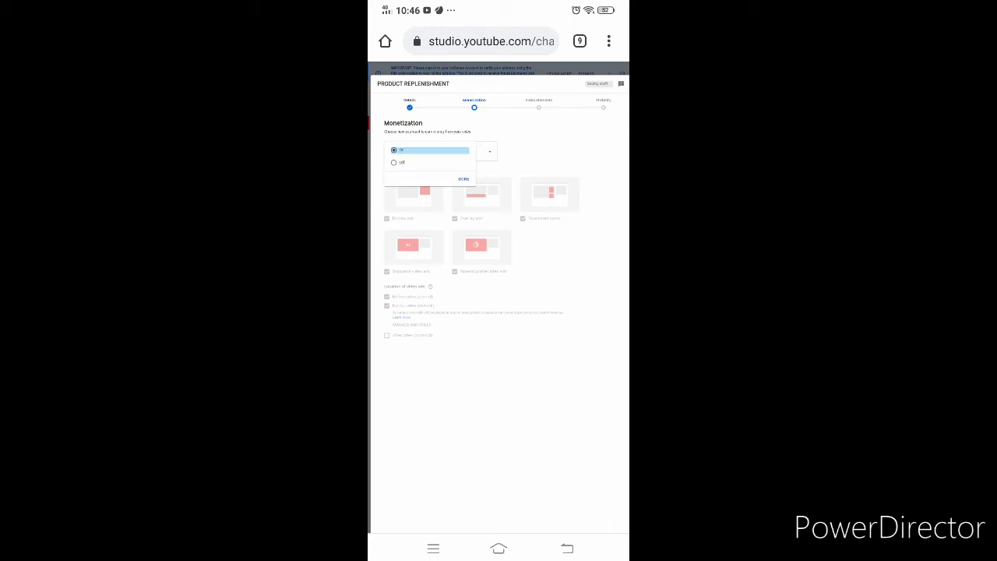
click(464, 178)
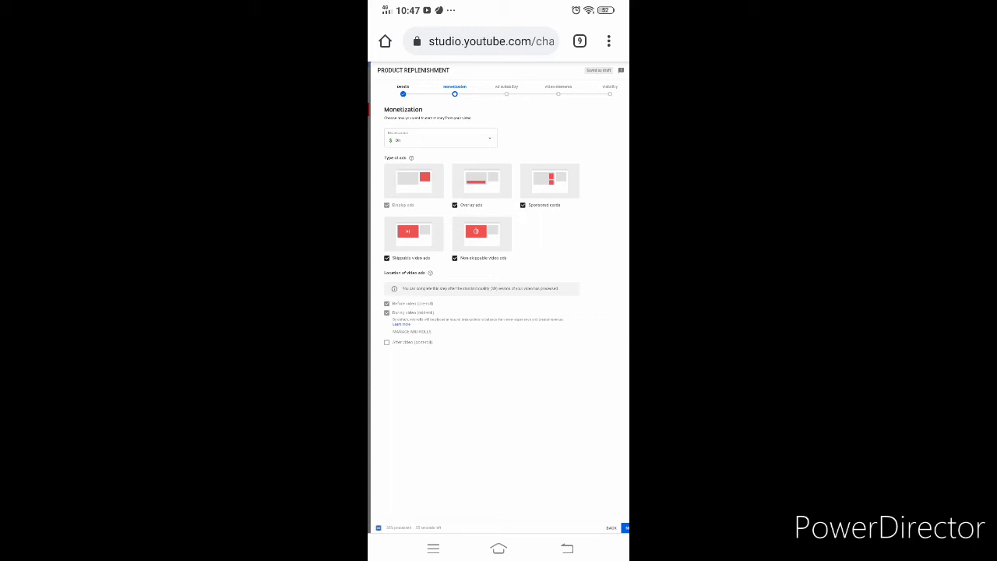
scroll(582, 319, down, 2)
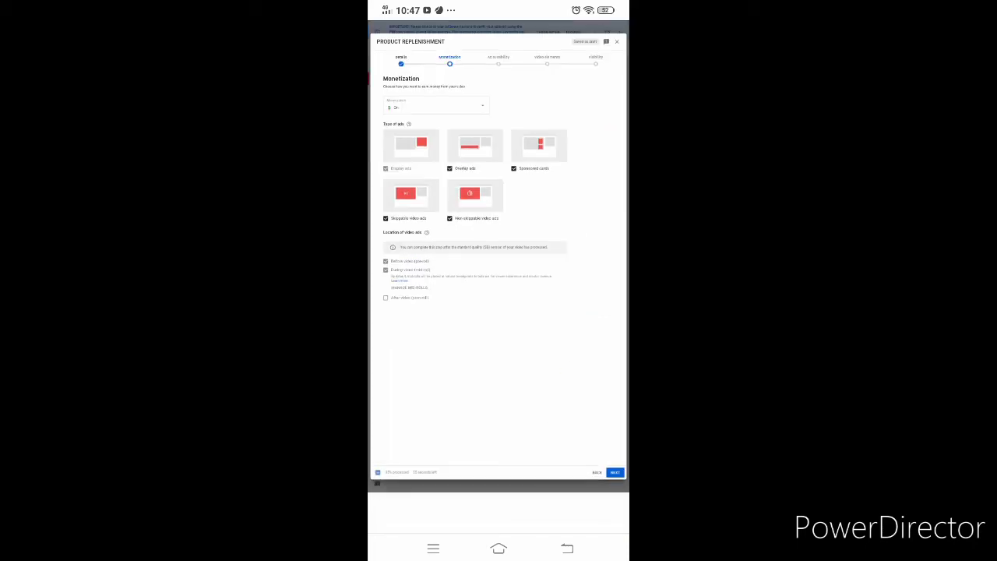
scroll(562, 445, up, 1)
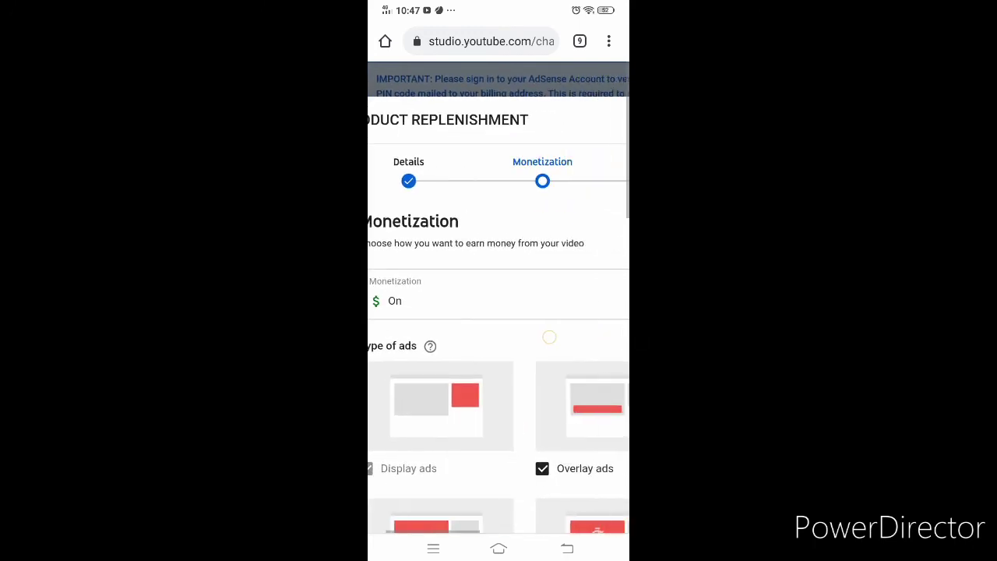
Step: Zoom out to check the overlay, sponsored-card, skippable and non-skippable ad types are ticked
drag(549, 336, 592, 326)
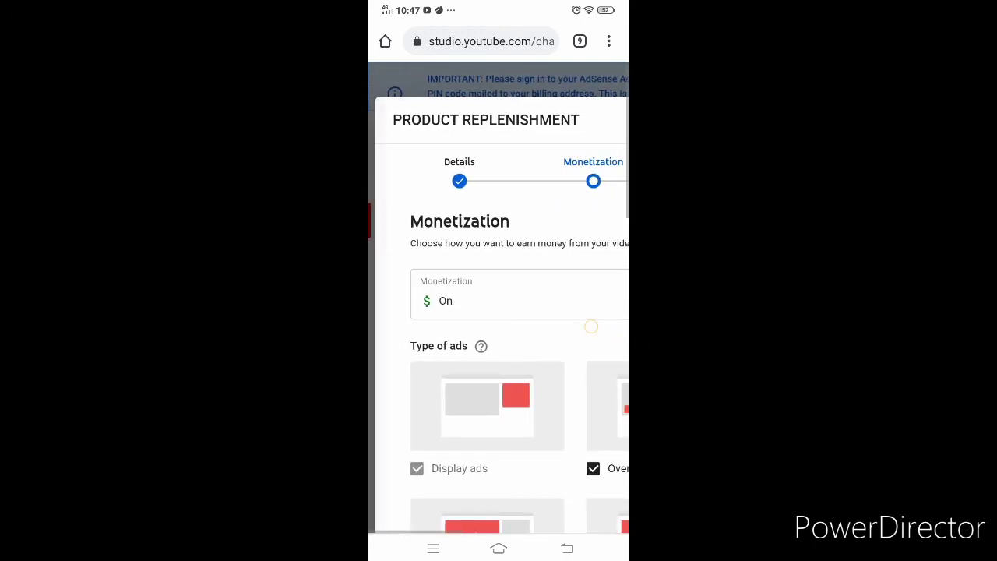
double_click(566, 299)
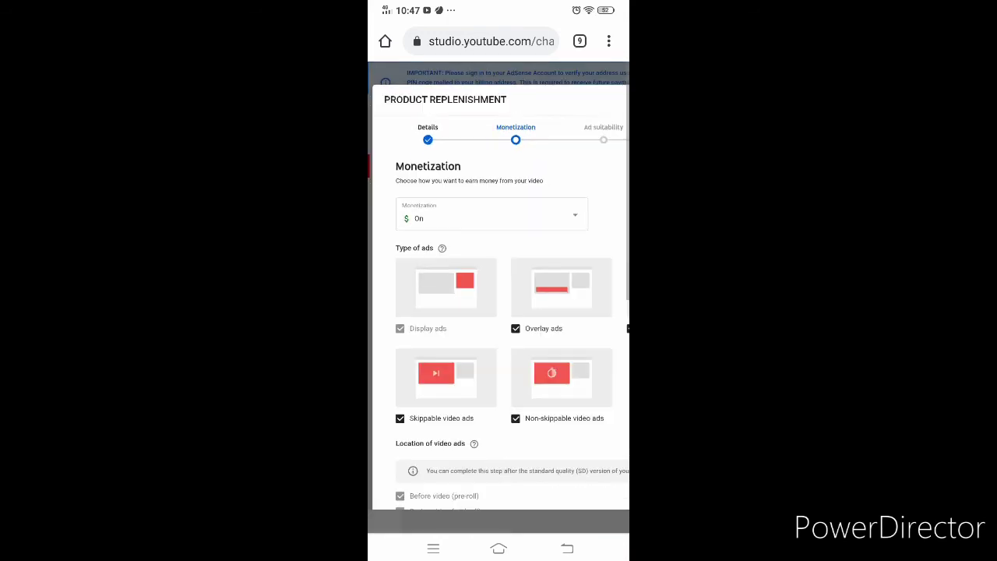
drag(581, 239, 585, 146)
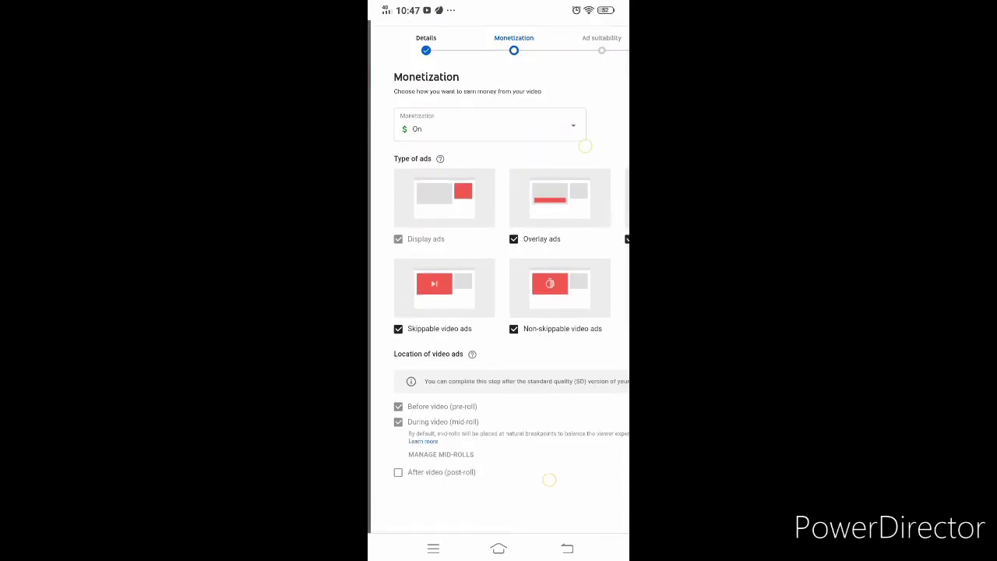
double_click(549, 480)
mouse_move(561, 314)
mouse_down()
mouse_move(561, 167)
mouse_move(574, 256)
mouse_up()
double_click(540, 225)
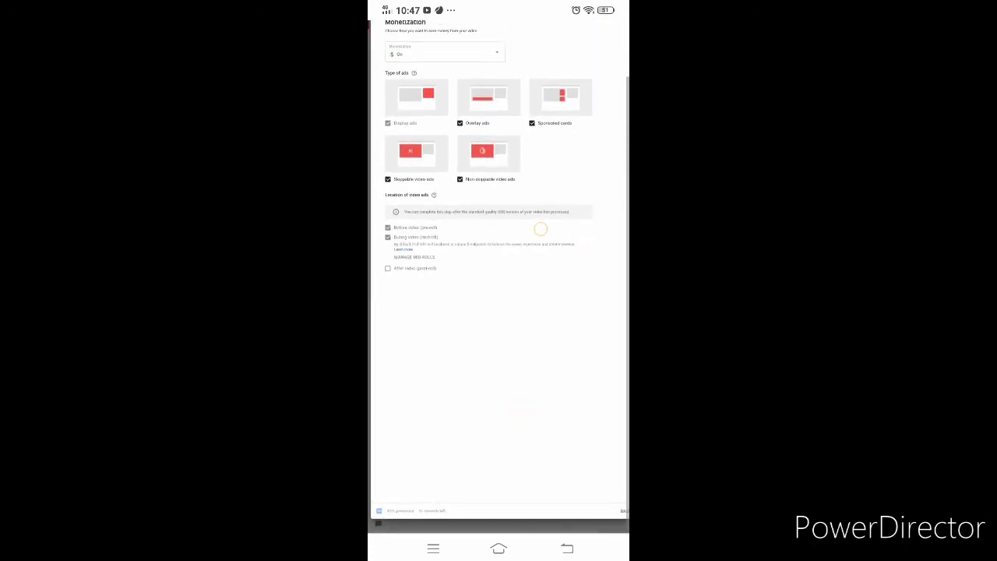
drag(563, 228, 514, 306)
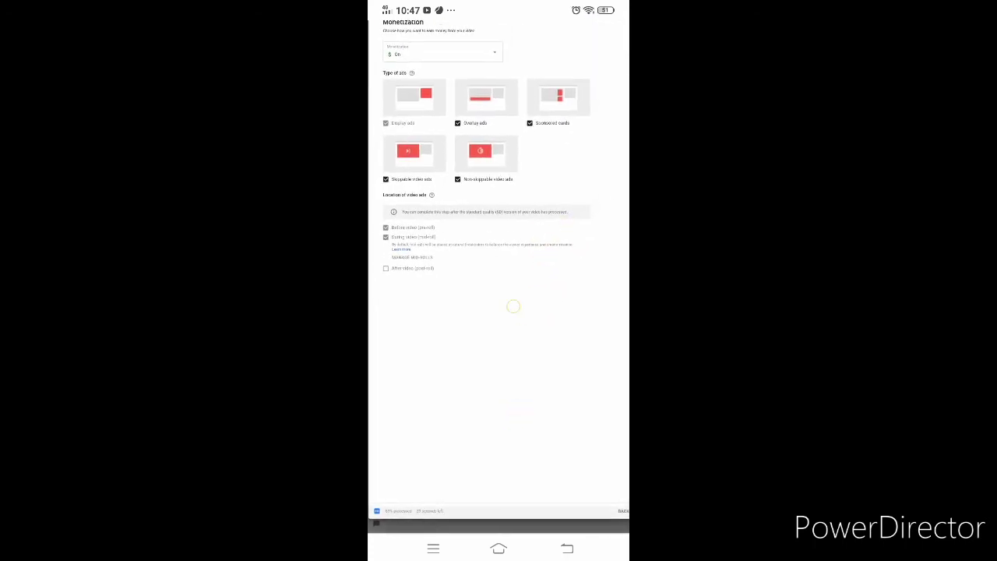
double_click(554, 427)
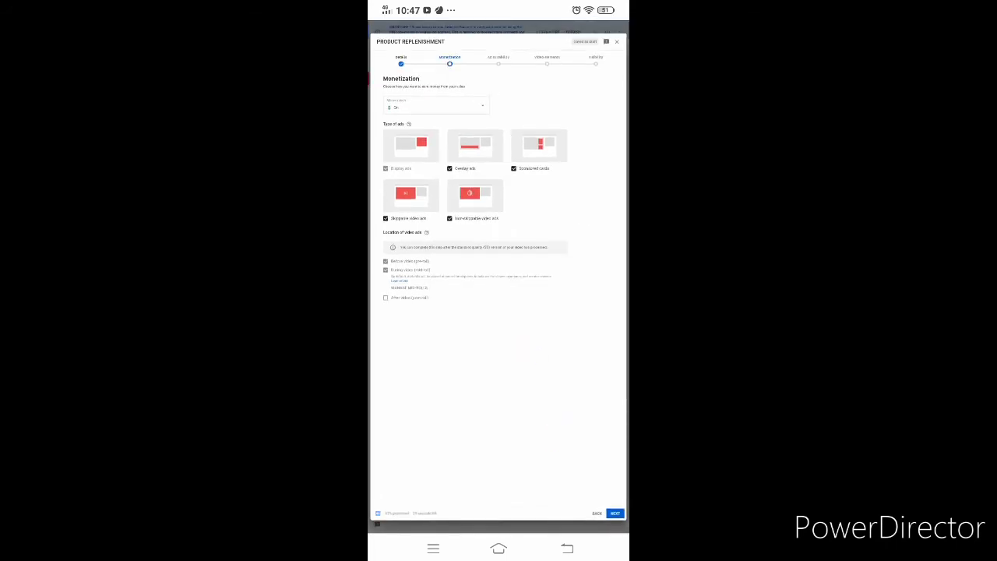
Step: Continue to the Ad suitability step and scroll through its content questions
click(615, 513)
scroll(578, 320, up, 3)
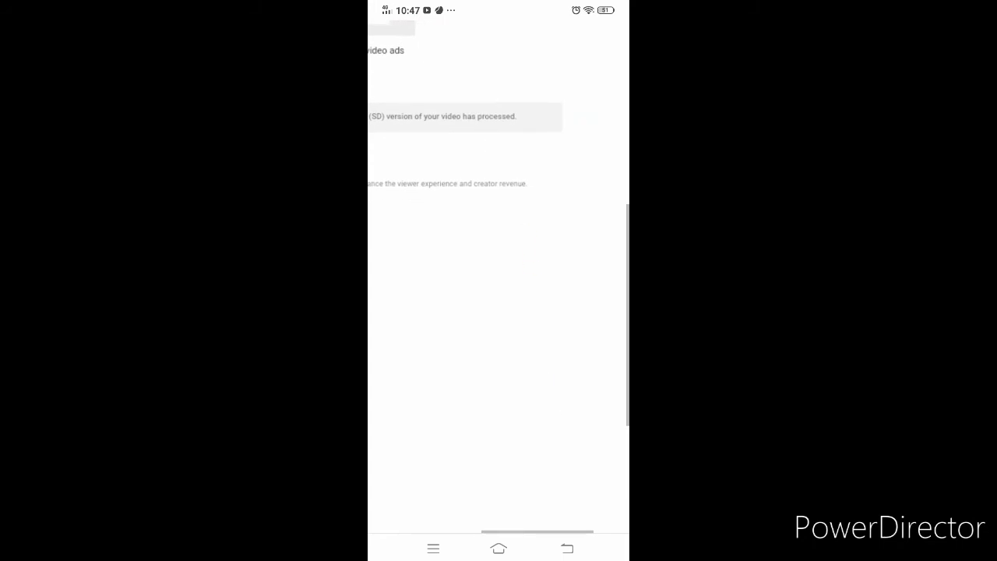
scroll(595, 282, down, 10)
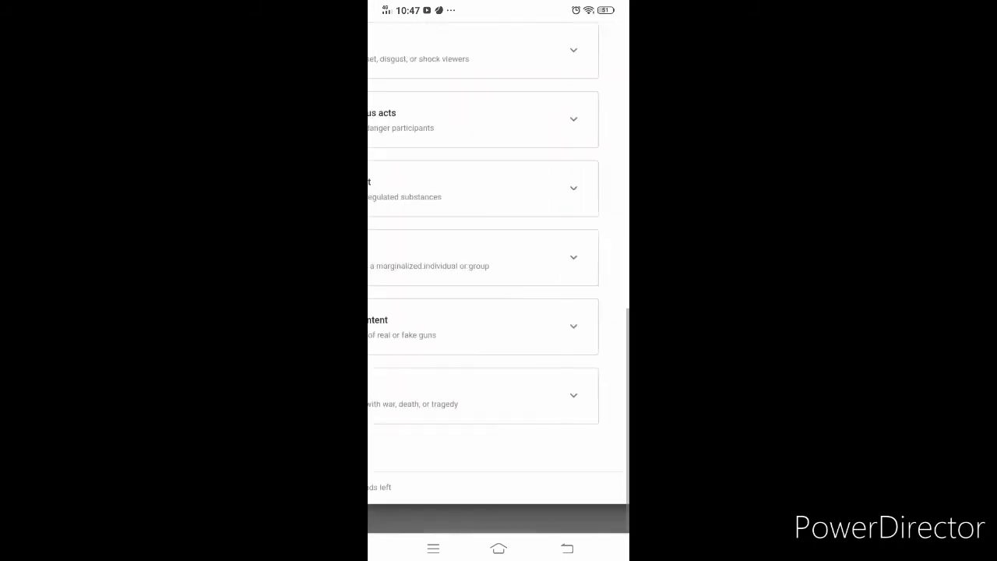
scroll(499, 311, up, 3)
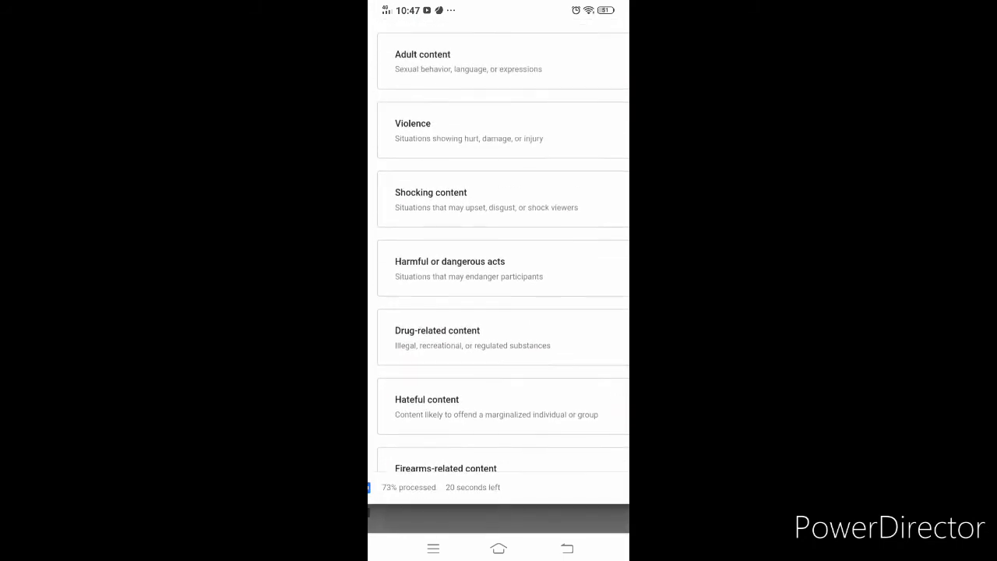
scroll(597, 149, down, 3)
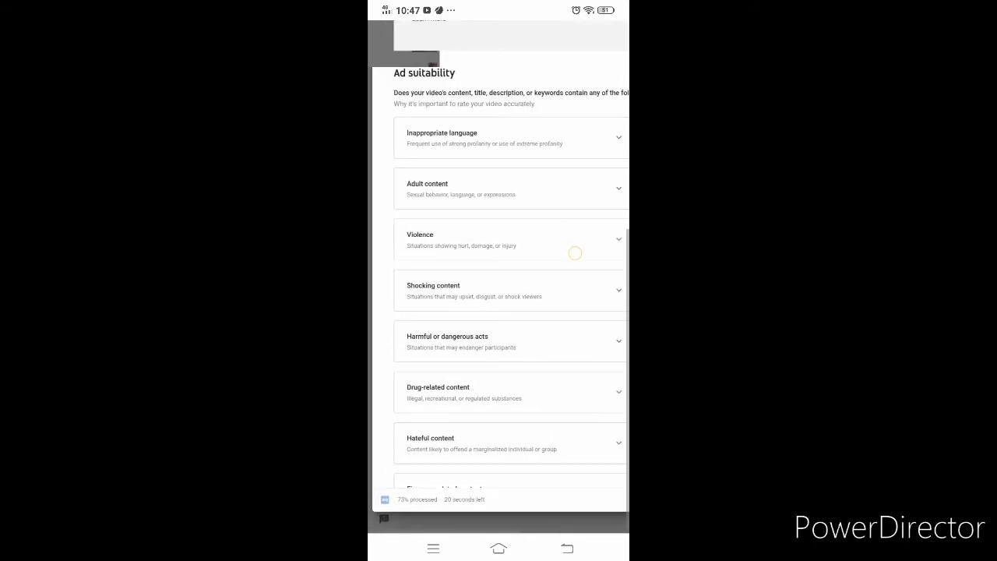
scroll(568, 223, up, 5)
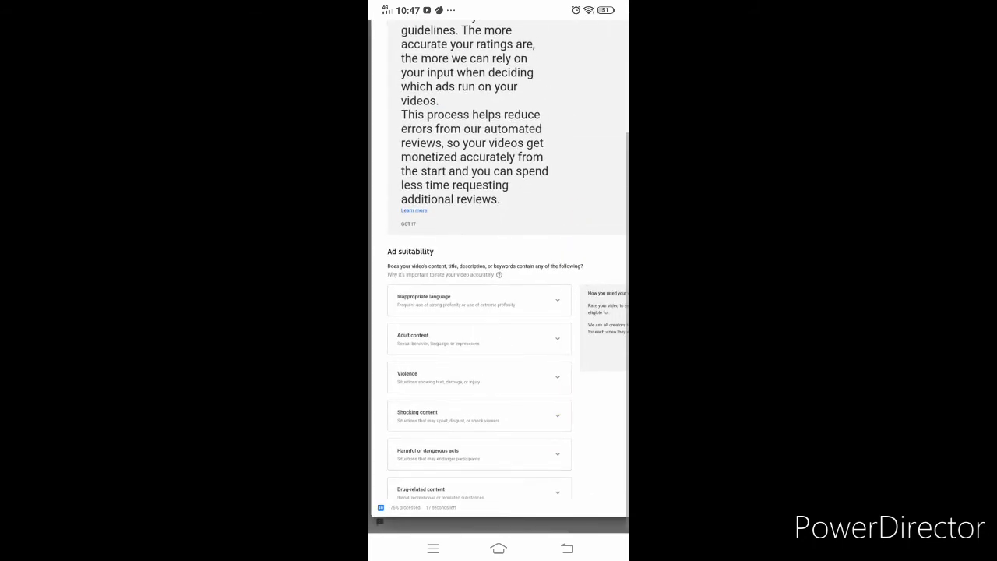
scroll(569, 288, down, 3)
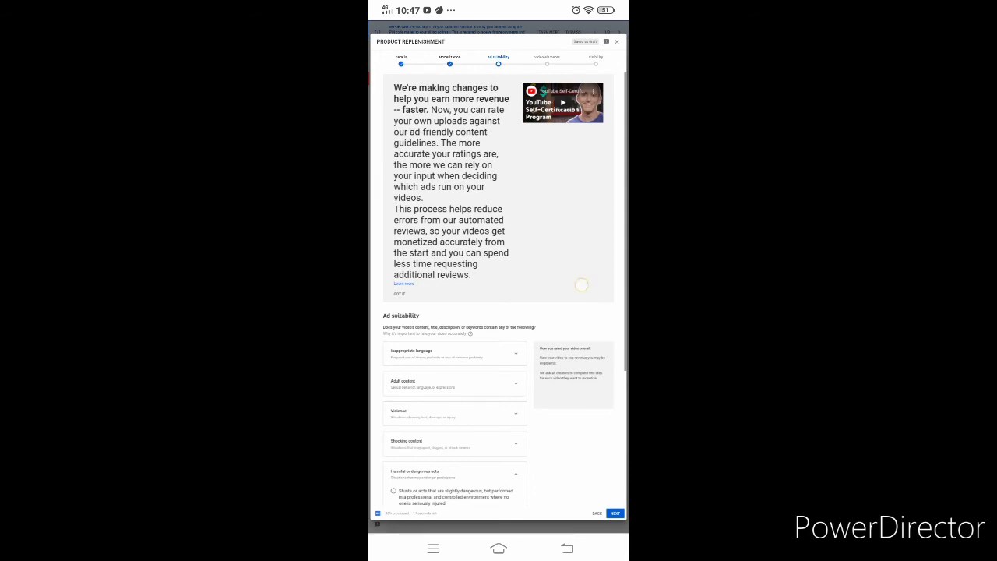
scroll(581, 285, down, 3)
scroll(592, 312, up, 5)
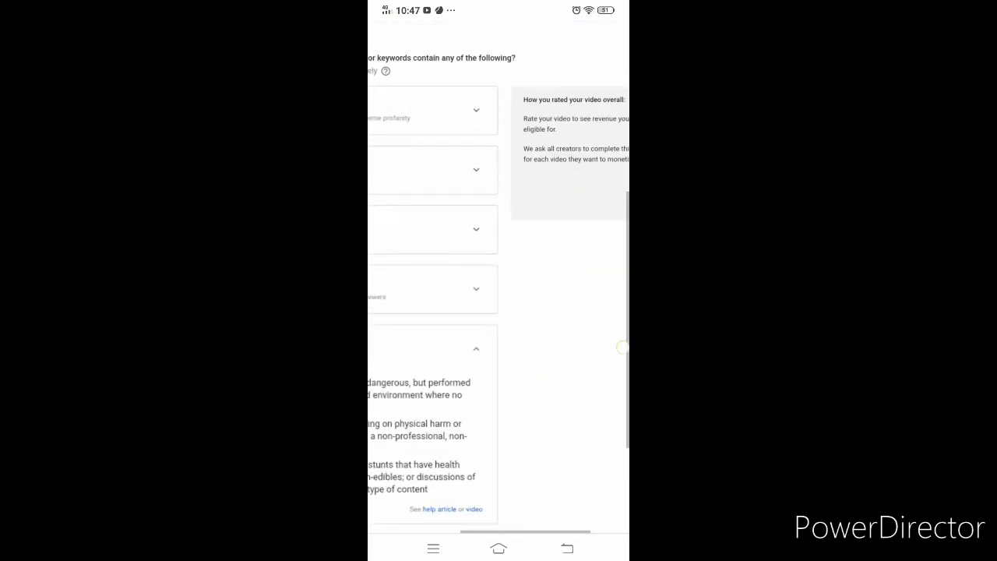
scroll(574, 297, left, 5)
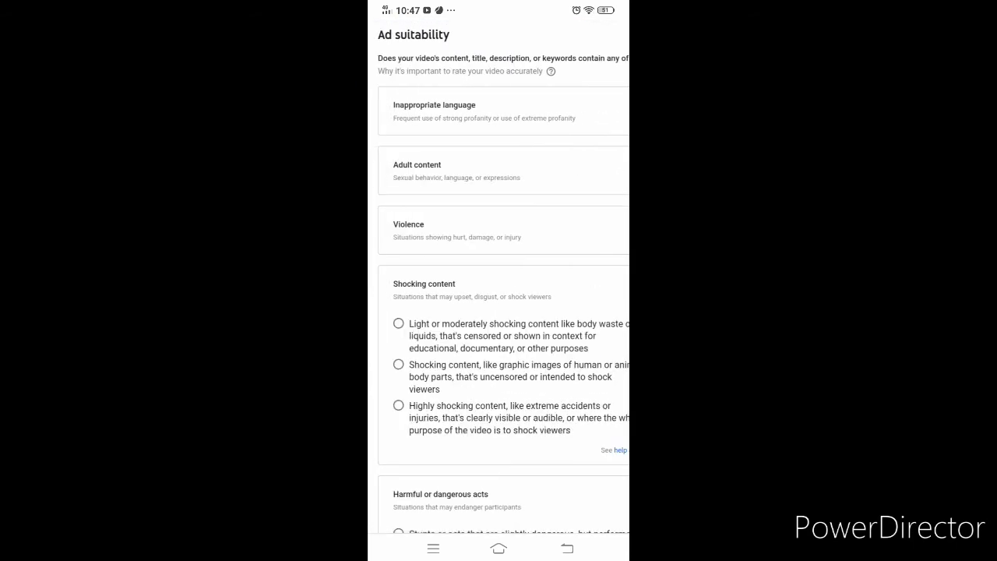
scroll(565, 257, down, 5)
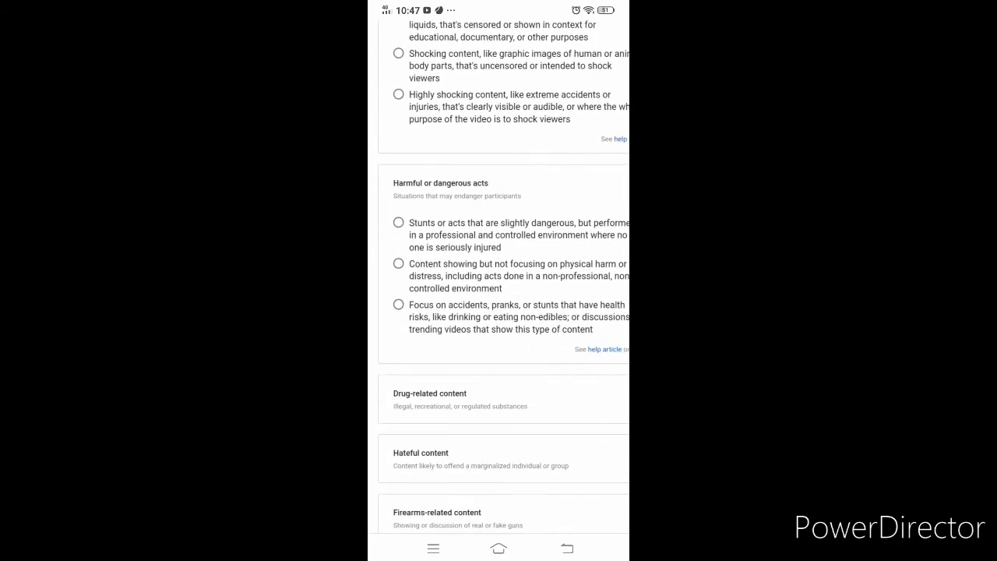
Step: Answer the harmful-acts and Hateful content ratings, ending with 'None of the above' ticked
click(399, 263)
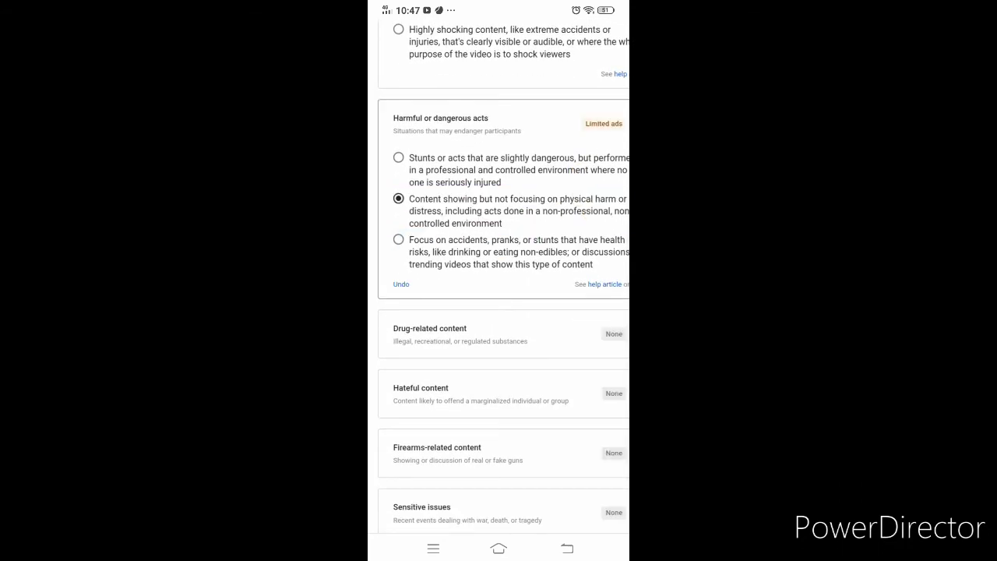
click(585, 378)
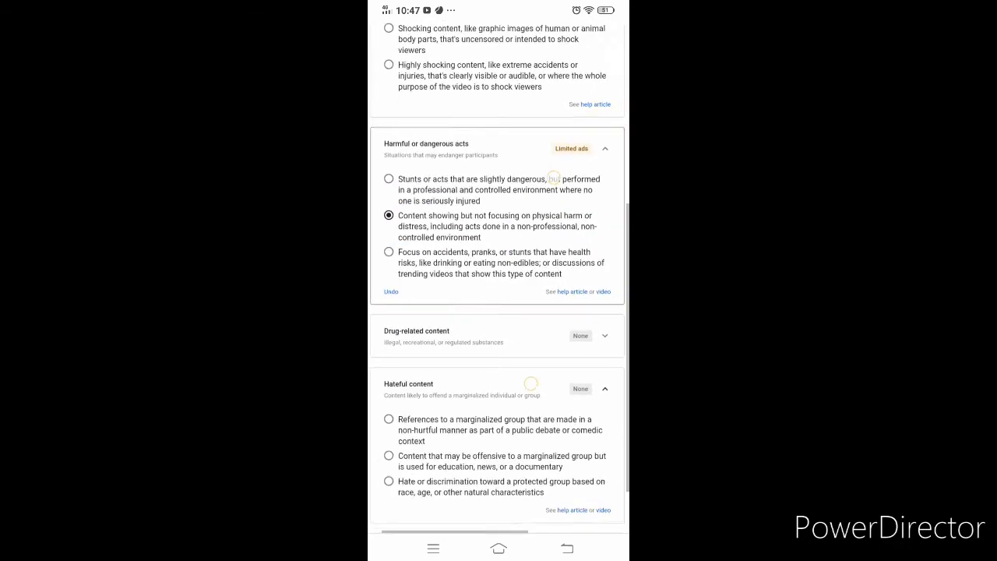
scroll(517, 308, down, 3)
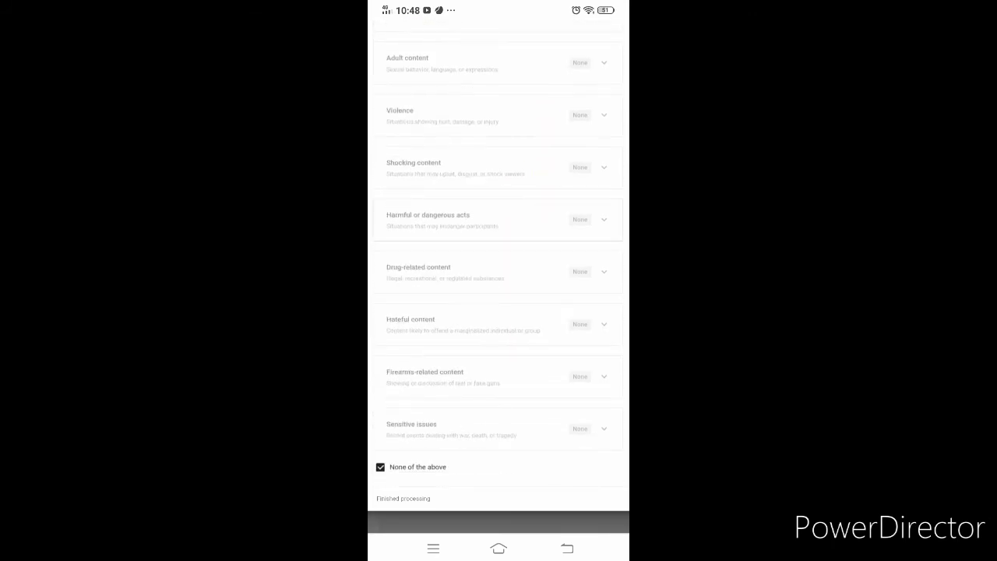
click(500, 348)
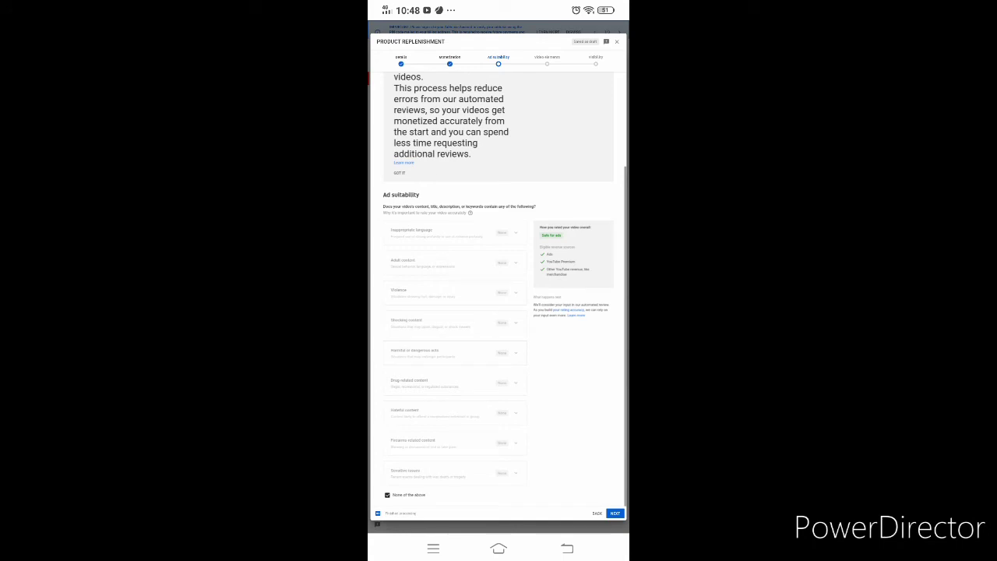
Step: Advance the upload through Video elements to the Visibility step
click(615, 513)
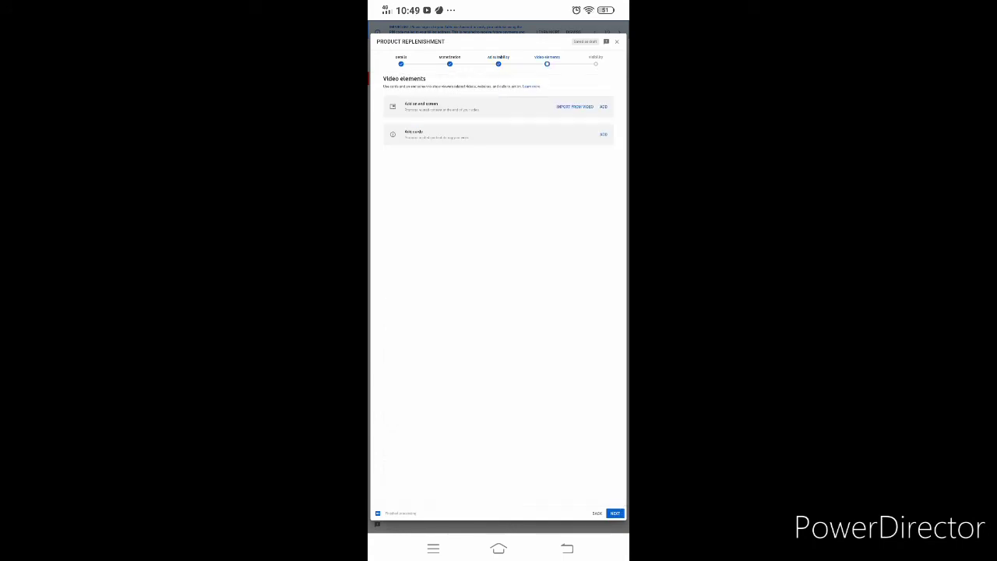
drag(557, 252, 565, 334)
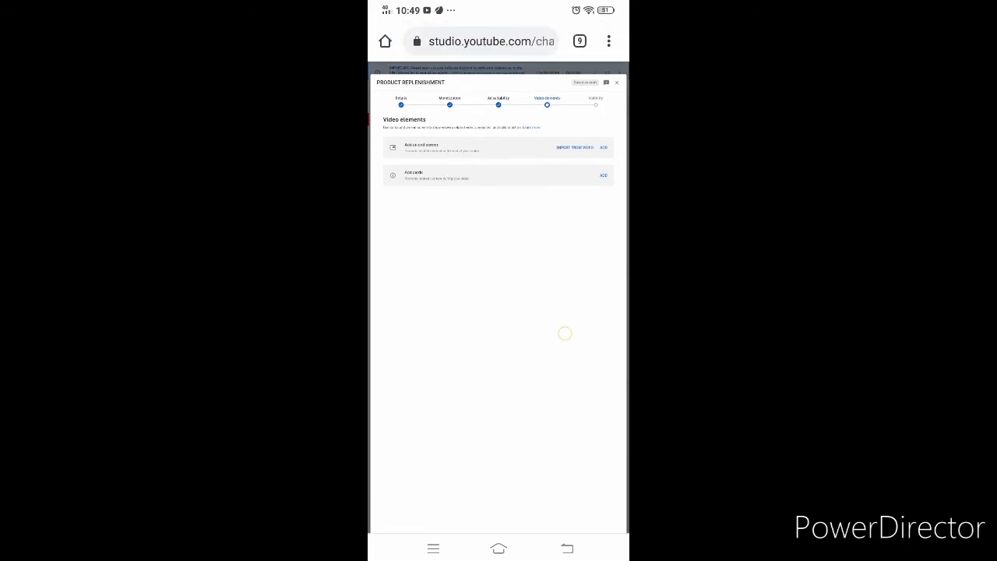
drag(576, 242, 580, 198)
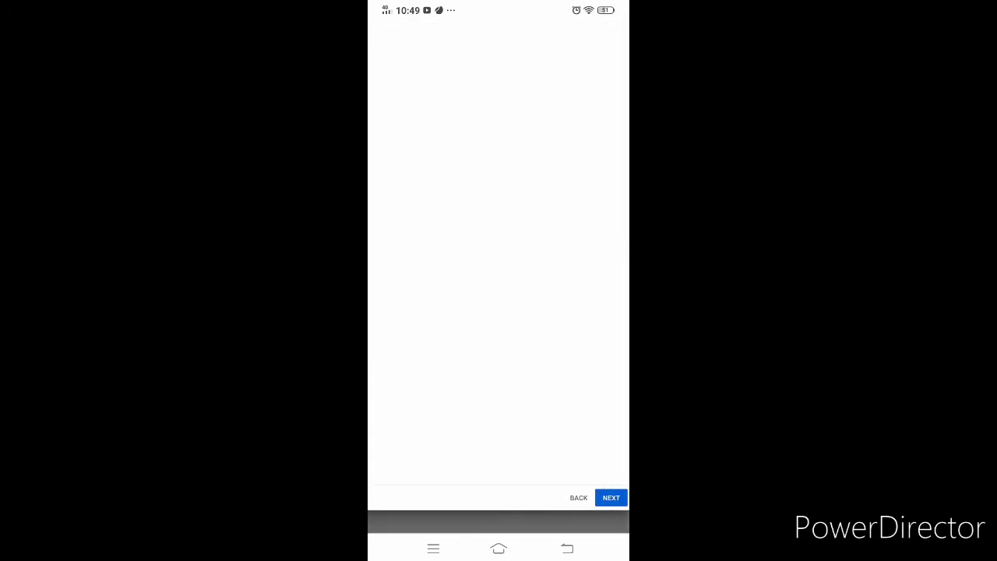
click(611, 498)
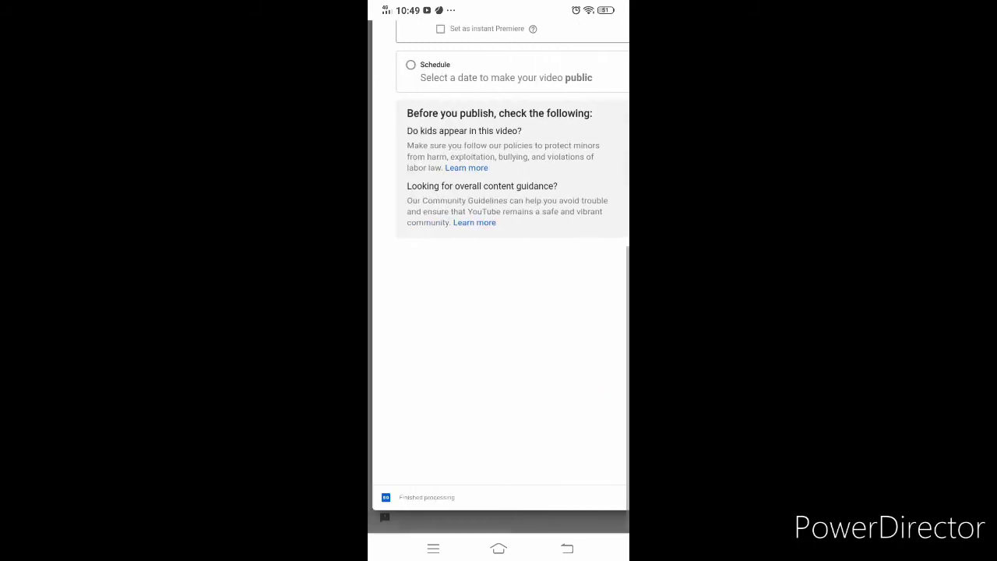
scroll(532, 307, up, 2)
scroll(557, 251, down, 2)
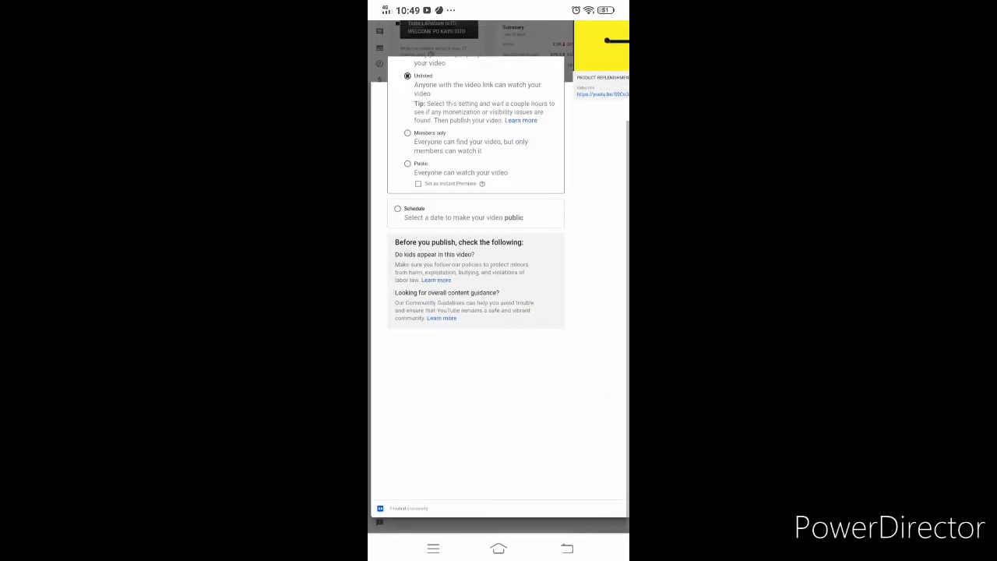
scroll(571, 271, down, 2)
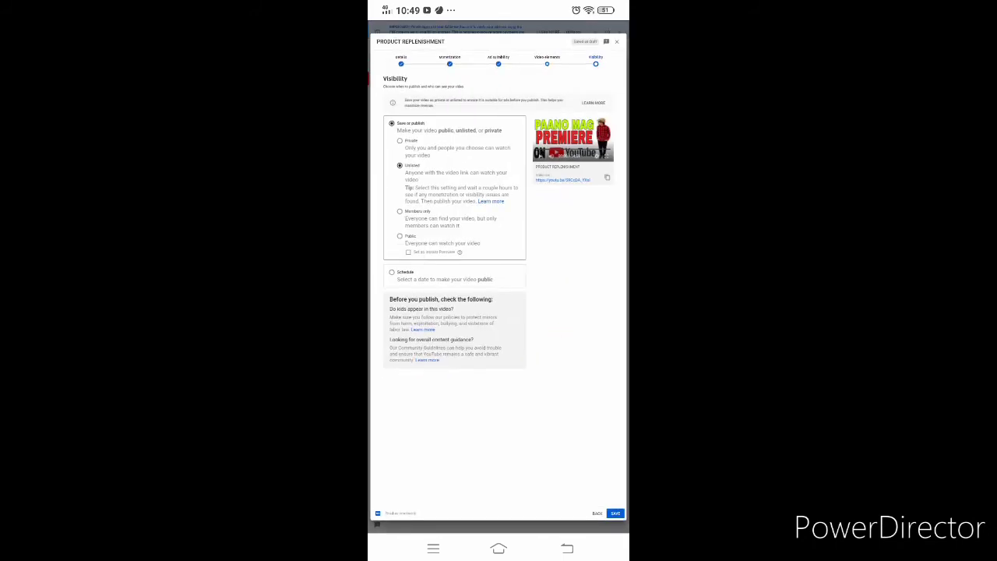
scroll(552, 289, up, 2)
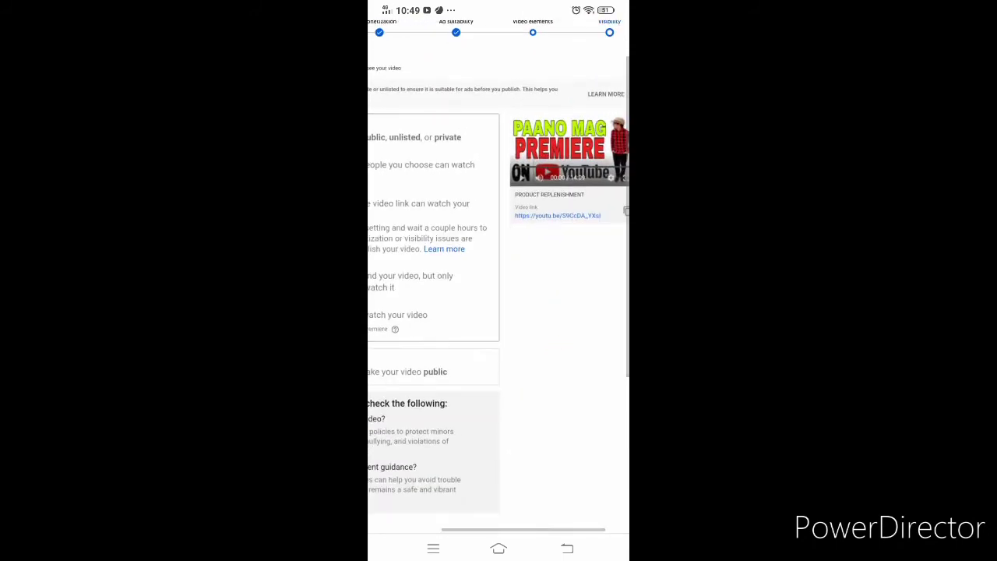
scroll(549, 166, up, 1)
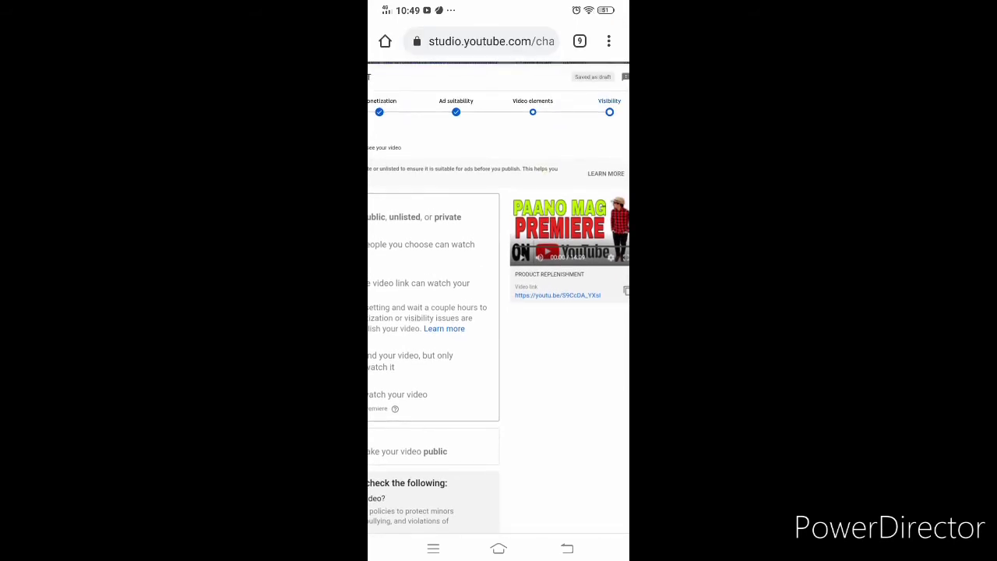
scroll(568, 146, down, 2)
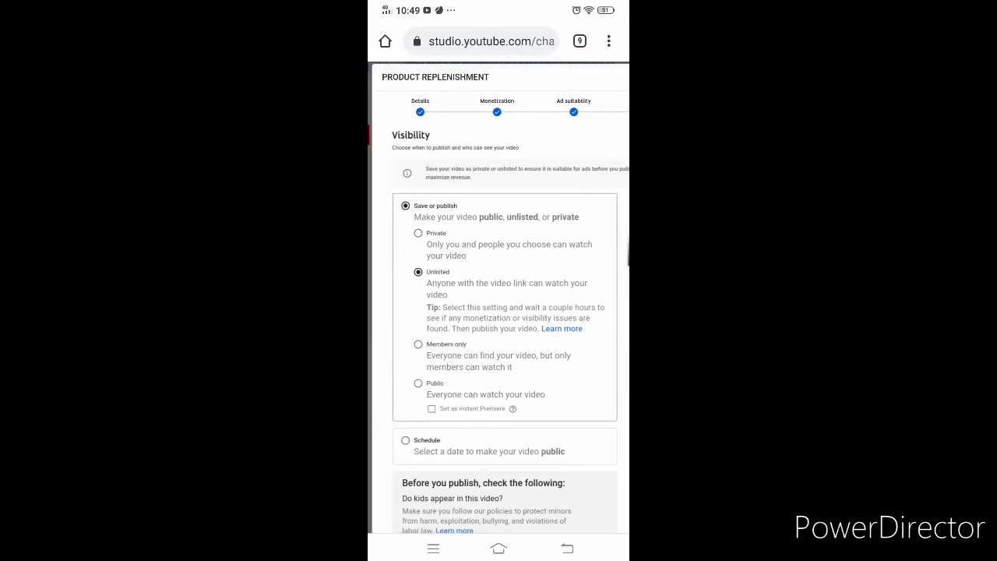
scroll(556, 238, up, 2)
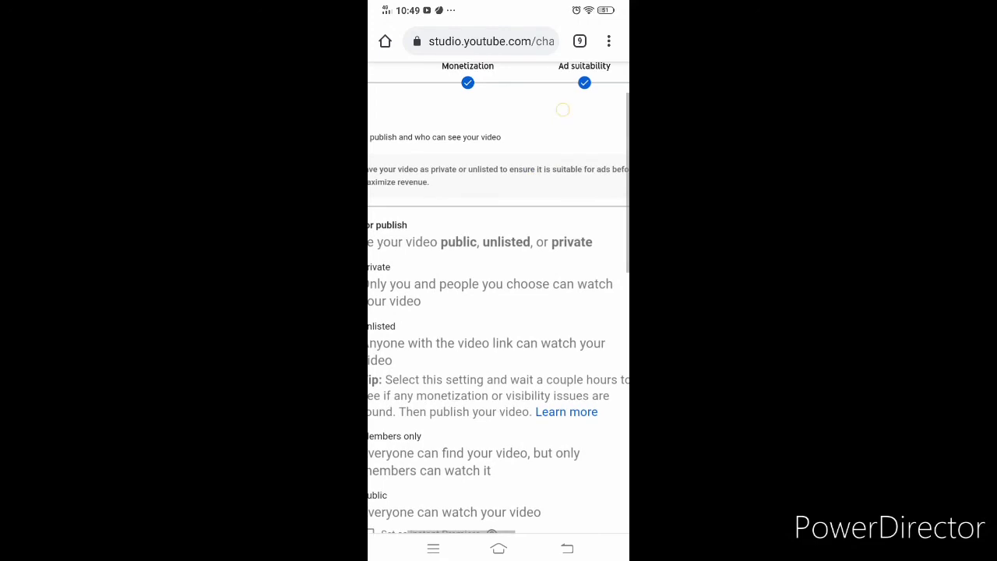
Step: Make the video Public and tick Set as instant Premiere
drag(563, 110, 527, 172)
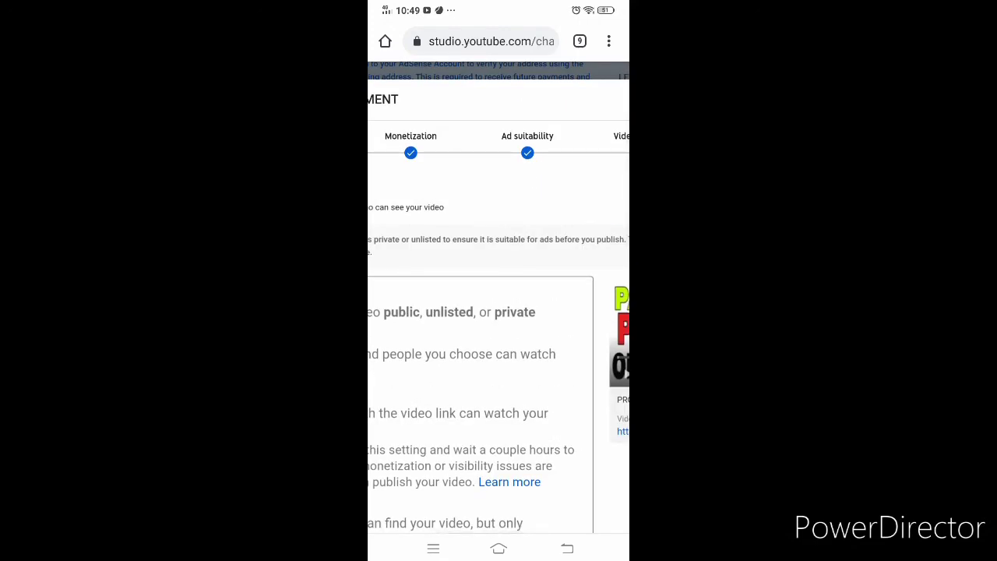
drag(545, 327, 472, 327)
drag(545, 327, 456, 327)
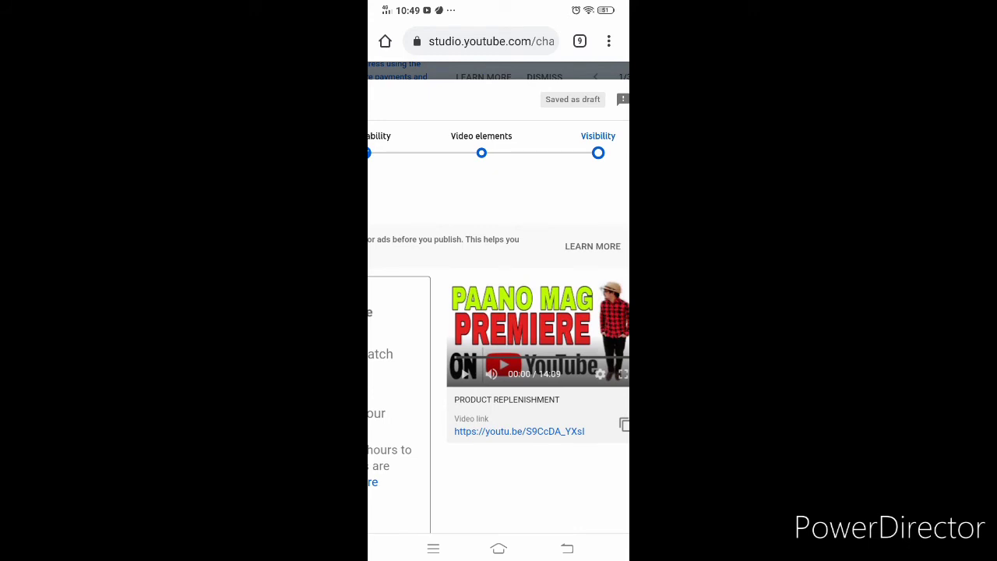
drag(546, 470, 552, 430)
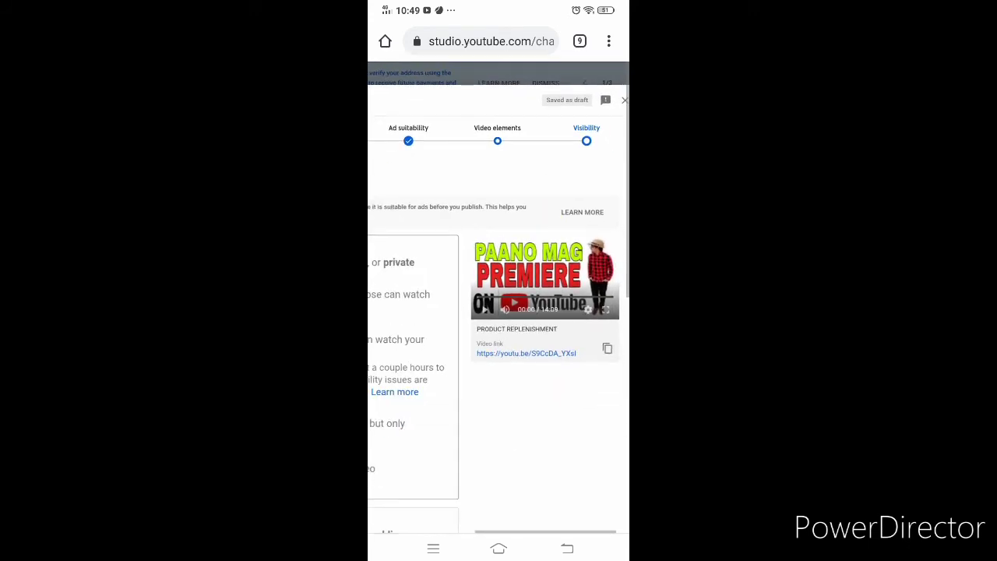
double_click(589, 160)
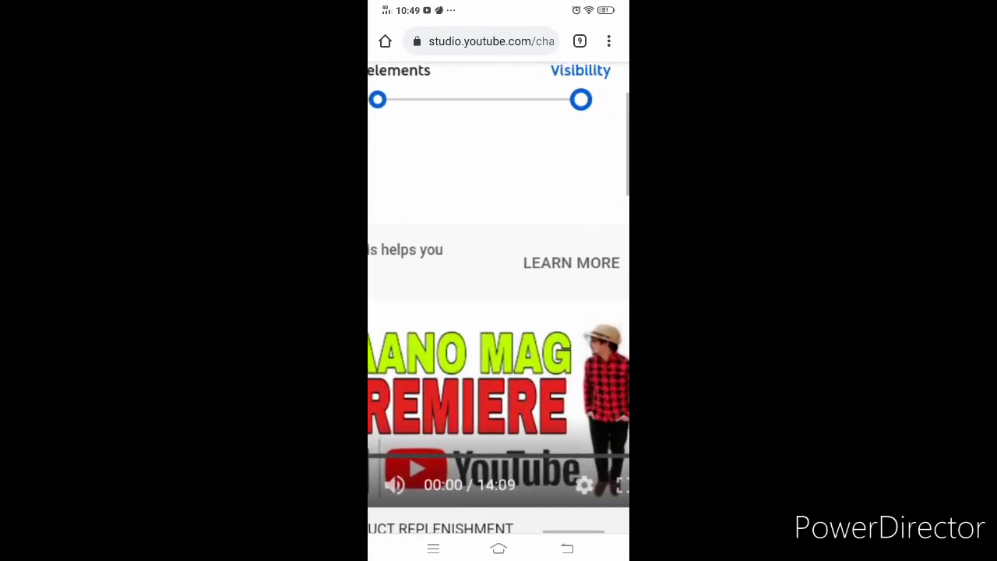
scroll(499, 311, up, 2)
double_click(597, 194)
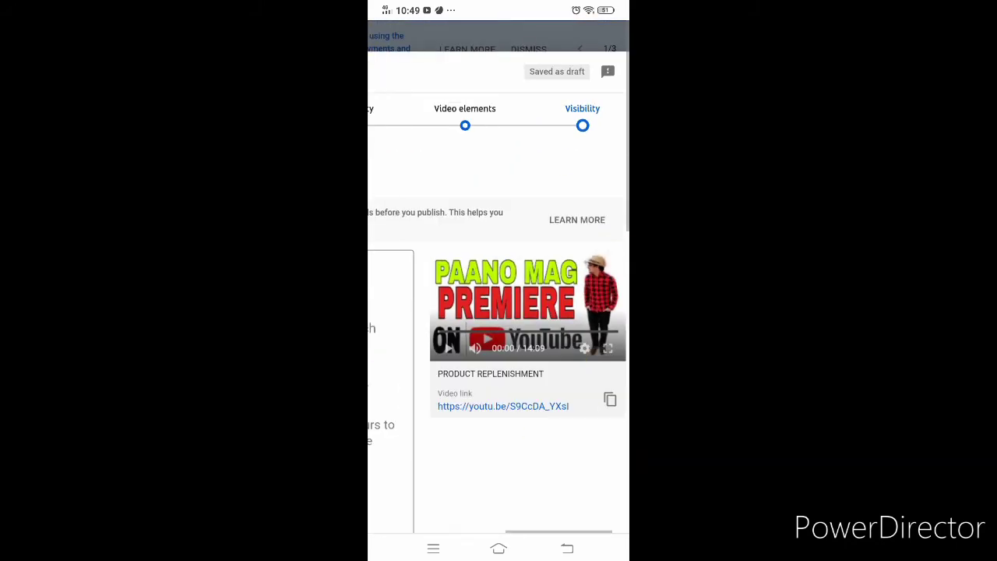
double_click(514, 443)
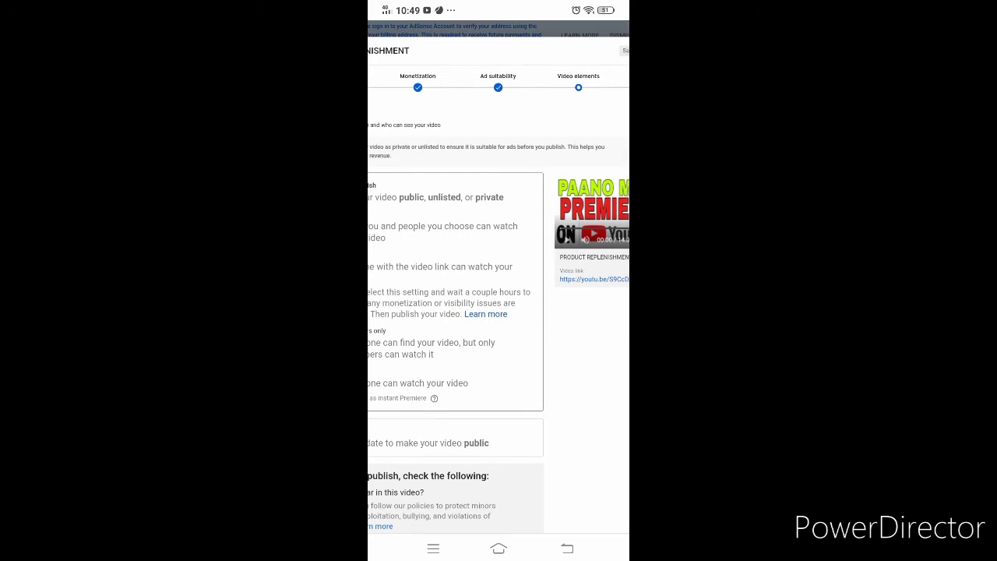
double_click(546, 412)
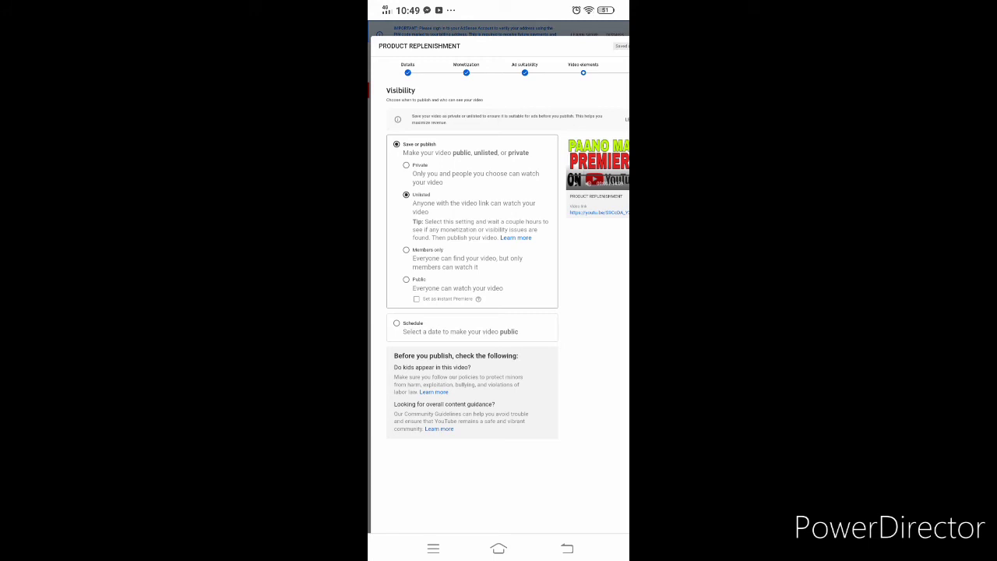
click(406, 279)
click(416, 299)
Step: Switch the video's visibility to Schedule, showing the default Nov 17, 2020 at 12:00 AM
click(396, 322)
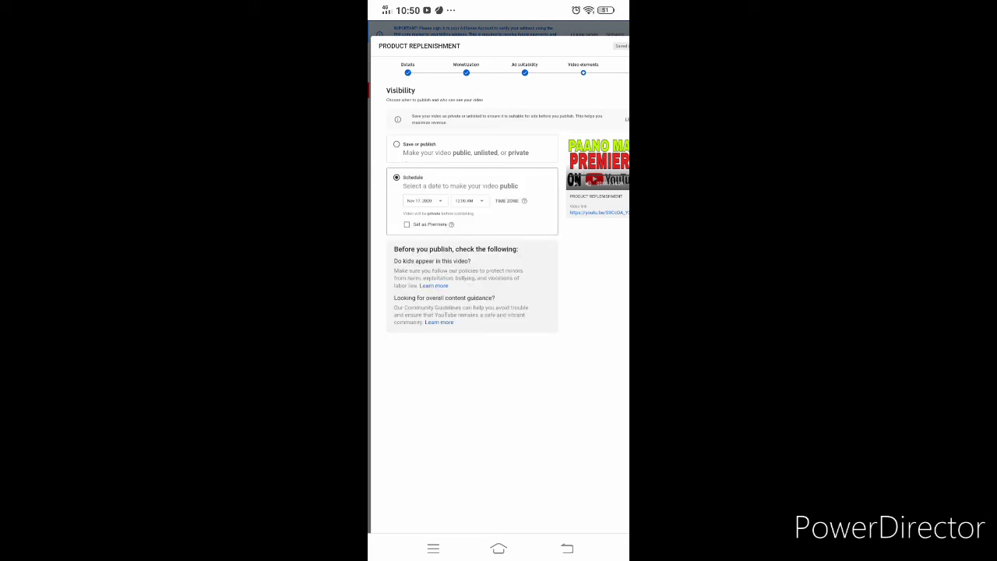
scroll(482, 206, up, 3)
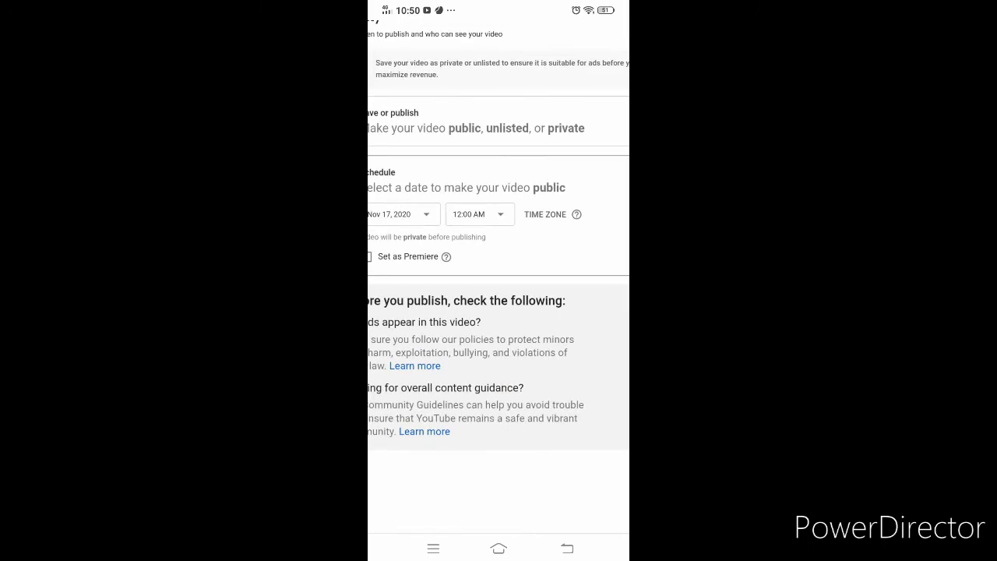
double_click(524, 269)
drag(499, 4, 498, 327)
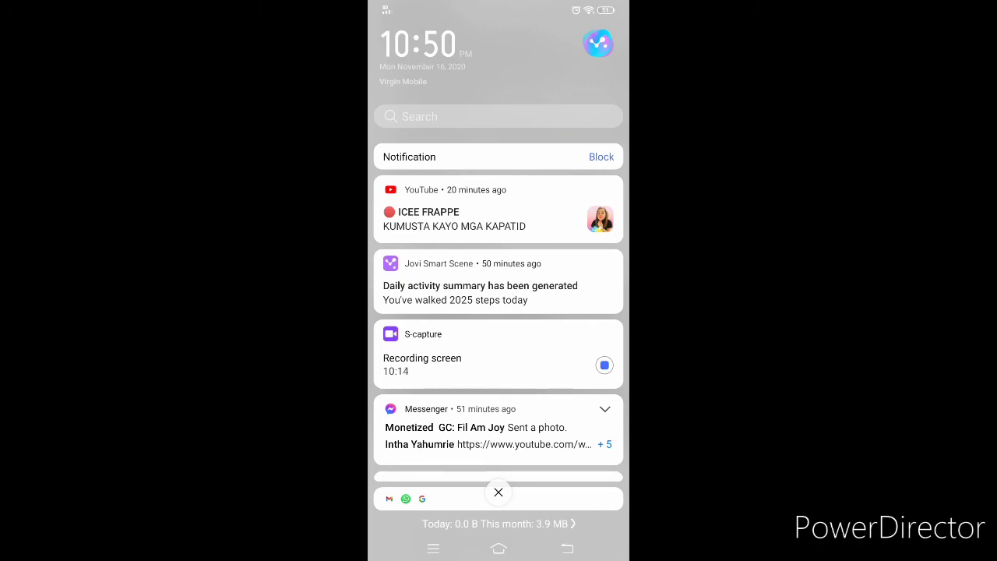
drag(499, 468, 498, 117)
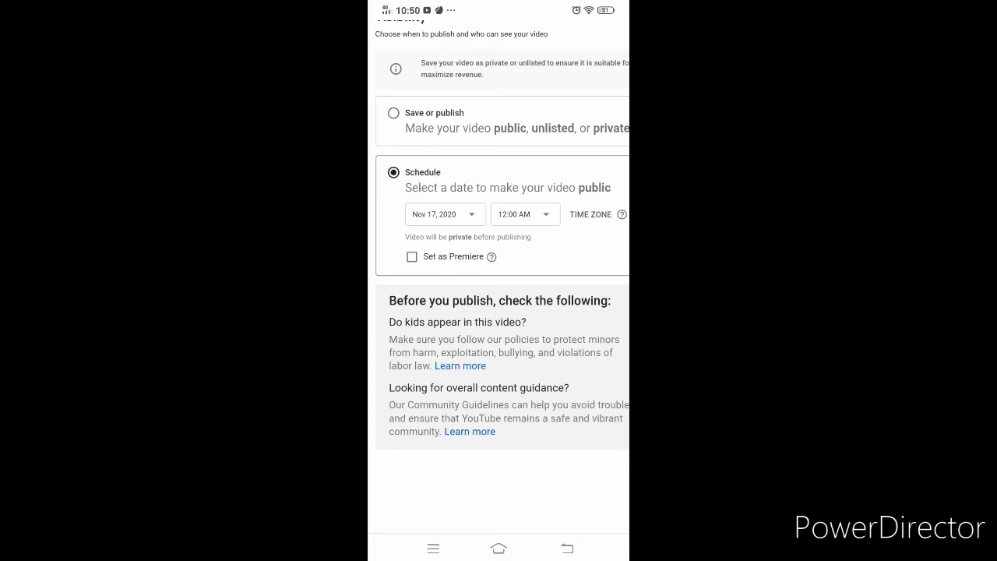
Step: Change the publish time to 1:00 PM on Nov 17, 2020 and tick Set as Premiere
click(545, 214)
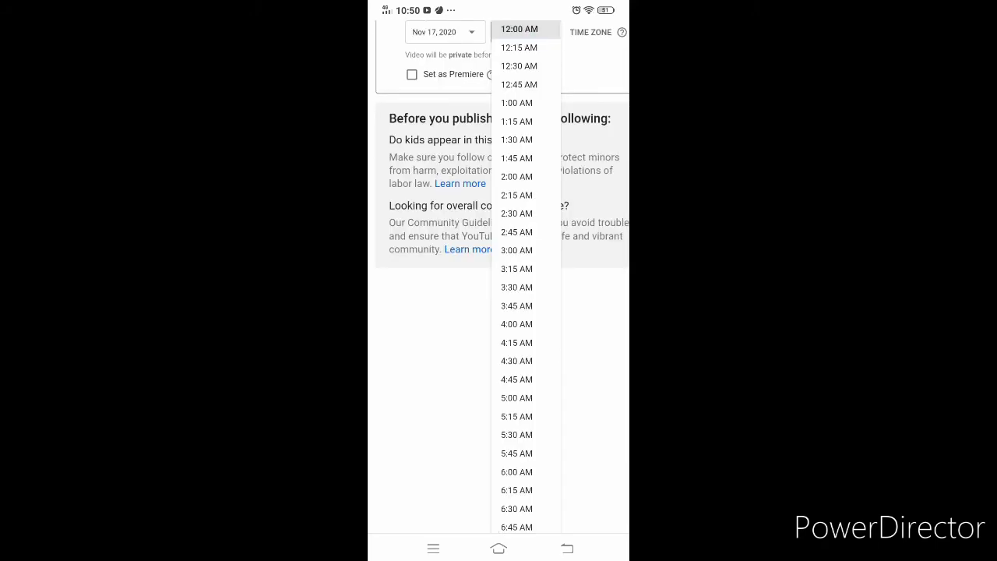
scroll(526, 277, down, 10)
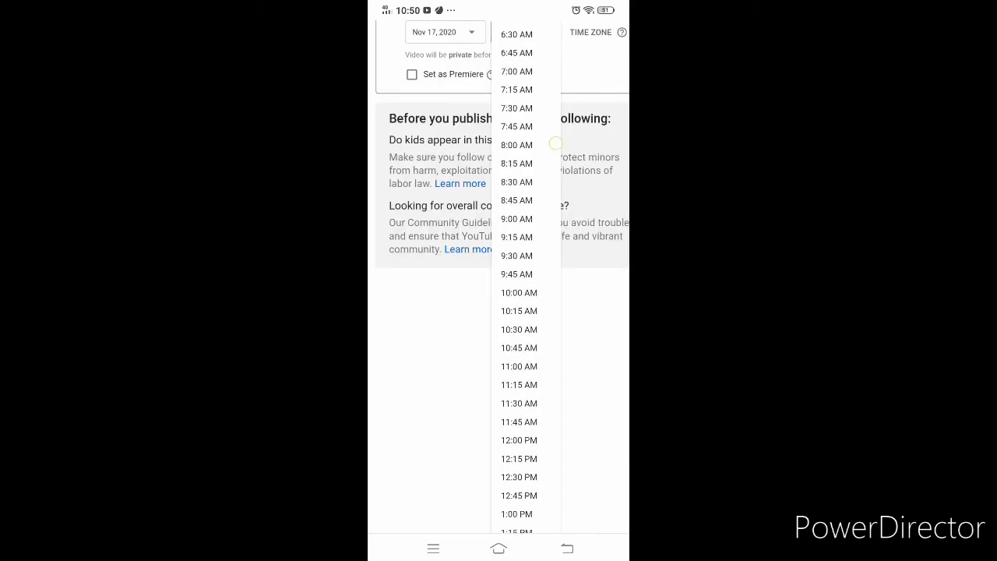
scroll(552, 196, down, 10)
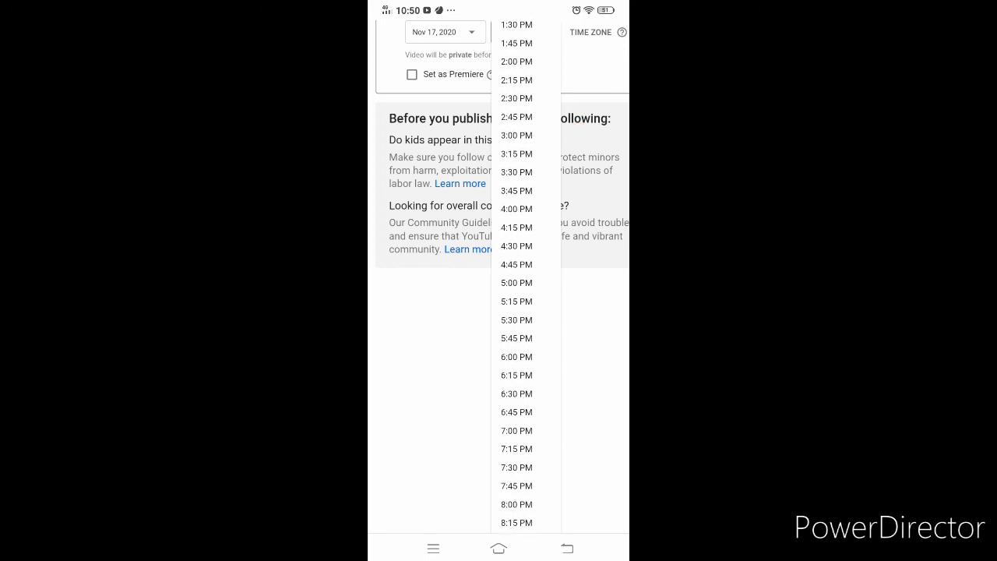
scroll(551, 196, down, 1)
scroll(517, 281, up, 3)
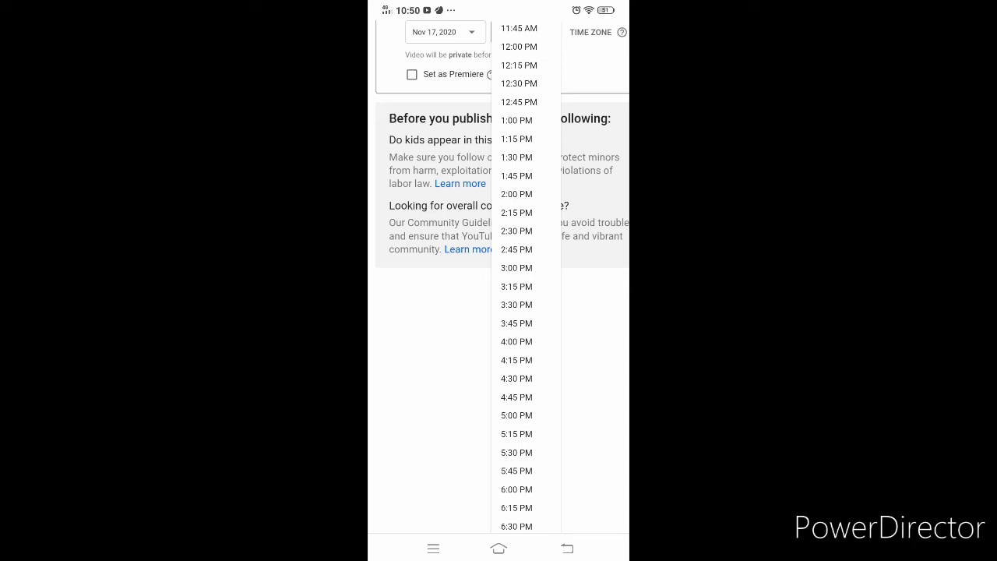
click(517, 120)
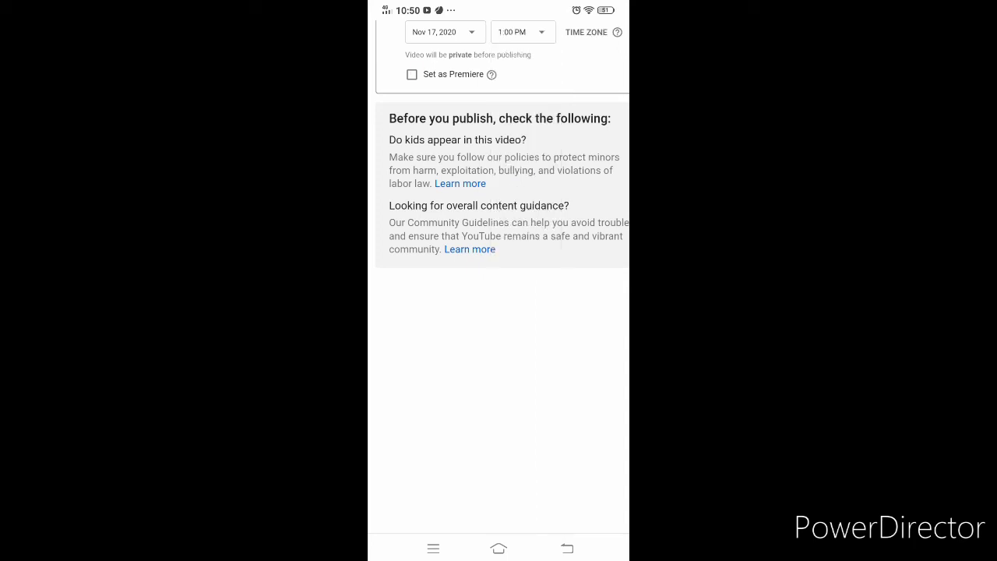
click(413, 74)
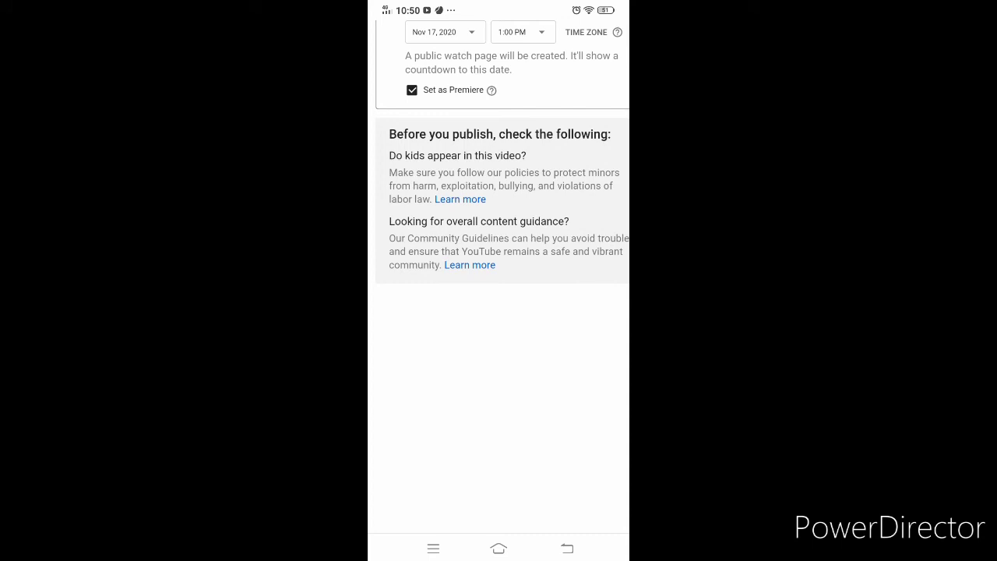
scroll(498, 281, up, 3)
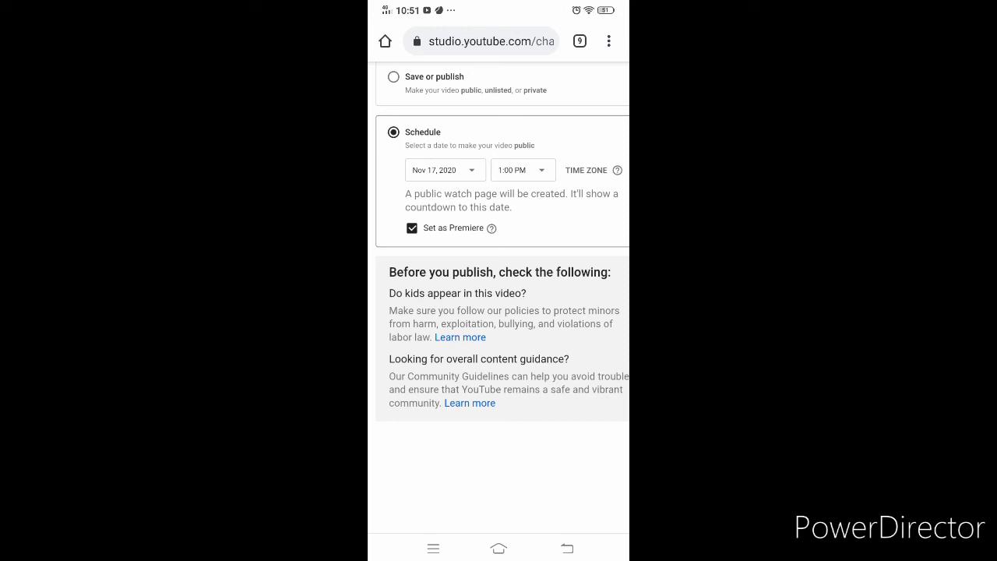
scroll(498, 296, right, 2)
scroll(499, 296, down, 3)
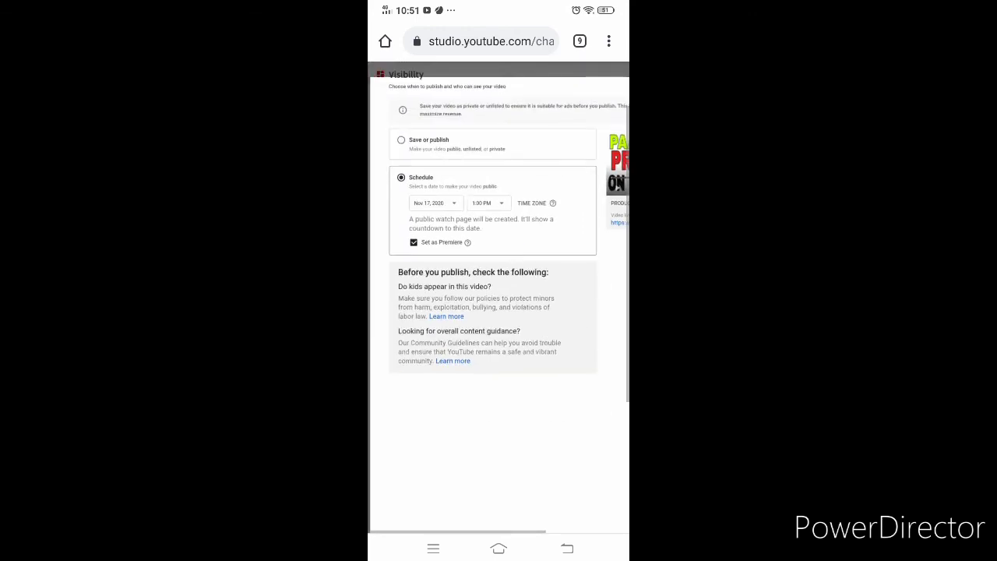
scroll(499, 234, up, 2)
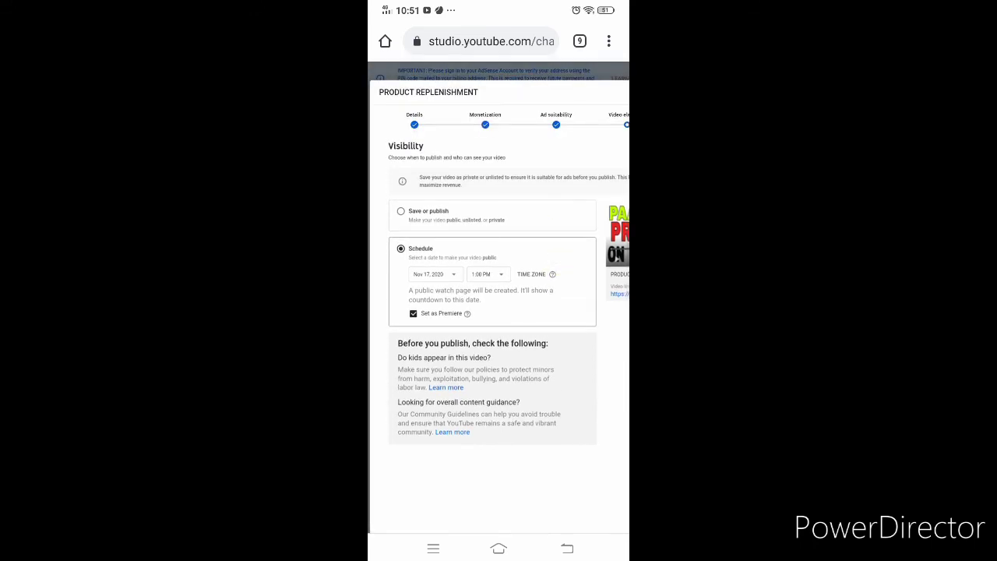
scroll(559, 133, down, 3)
scroll(559, 133, down, 3)
scroll(517, 334, right, 1)
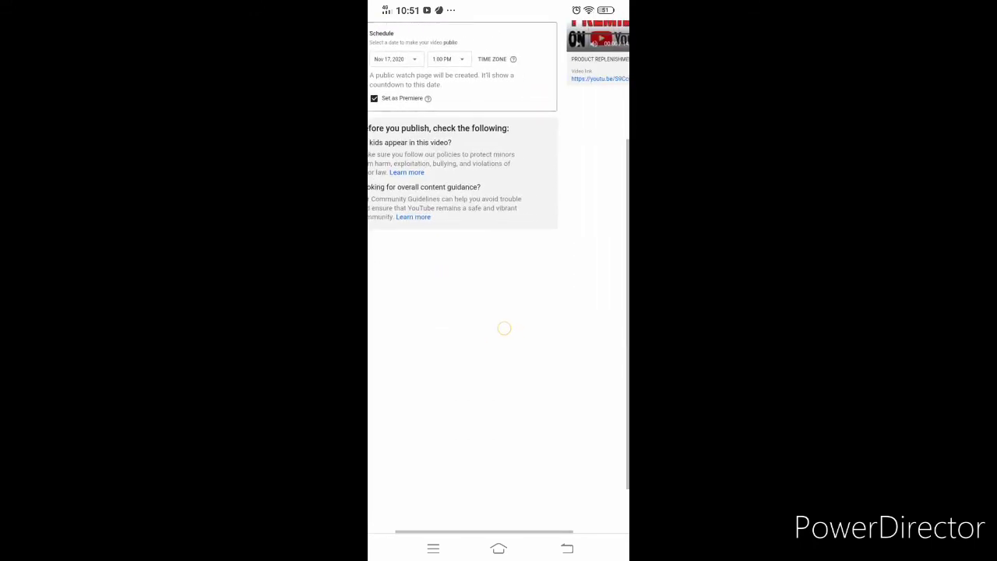
scroll(504, 329, down, 1)
scroll(552, 362, down, 3)
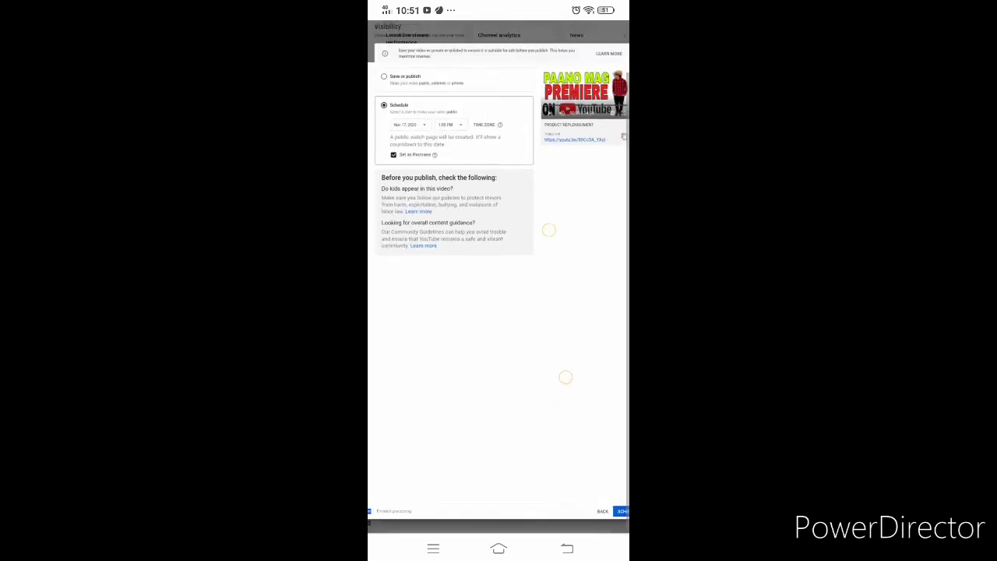
scroll(527, 196, up, 3)
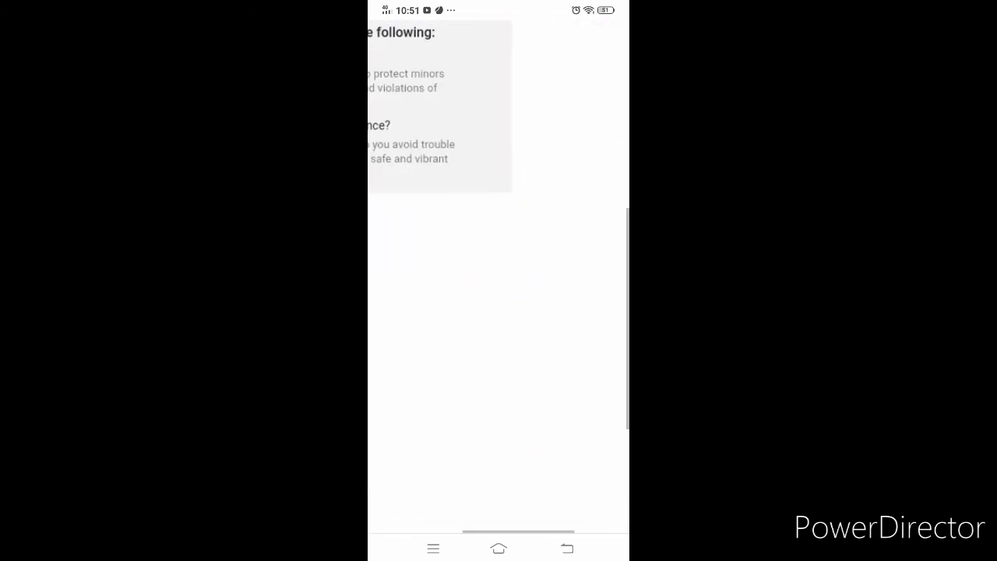
scroll(482, 167, down, 3)
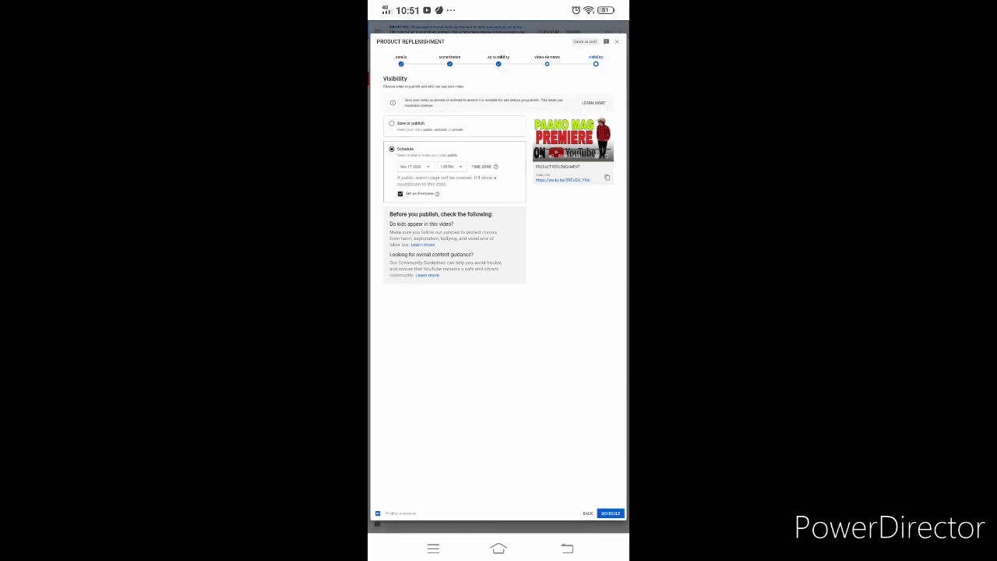
scroll(562, 261, up, 3)
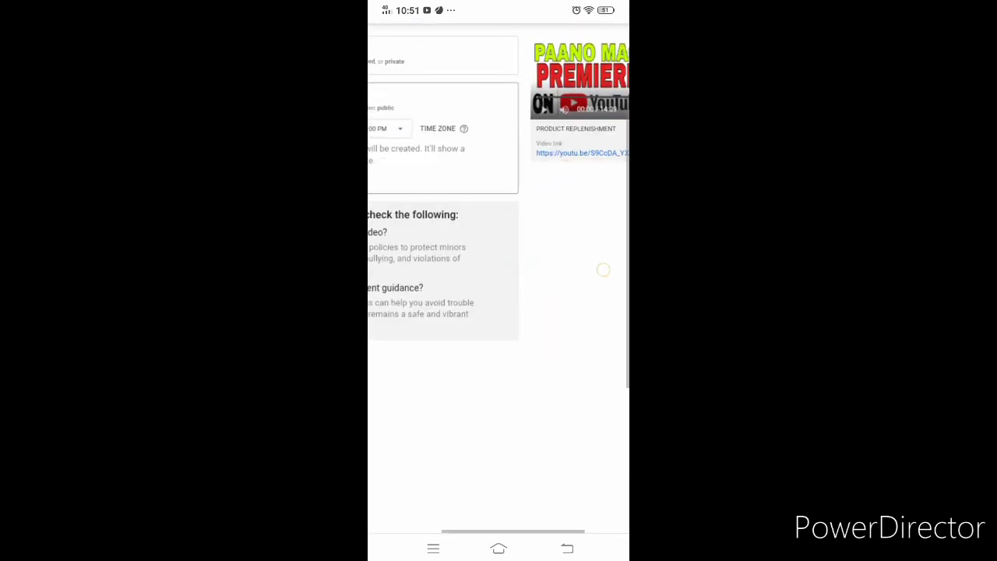
drag(476, 367, 548, 81)
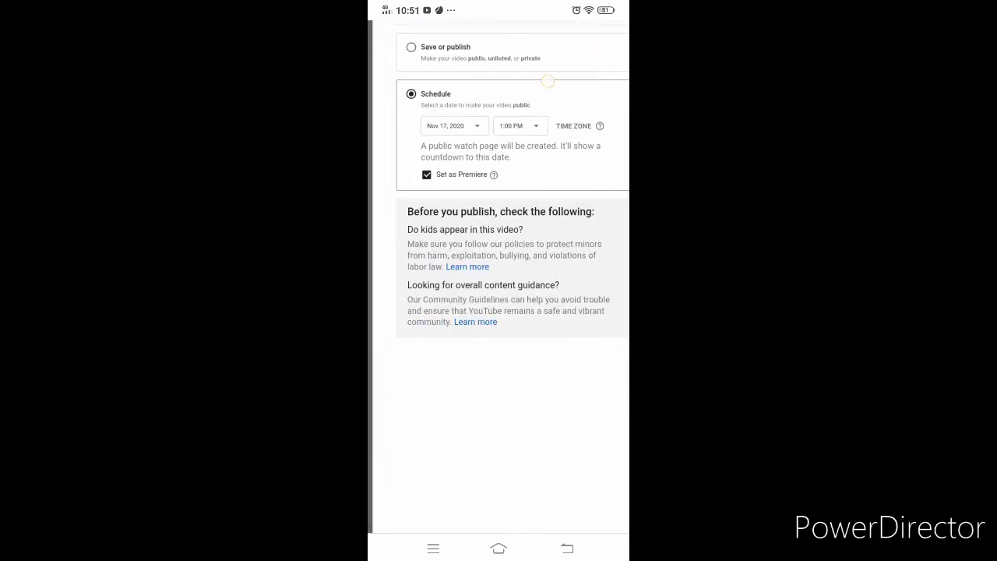
scroll(549, 94, up, 3)
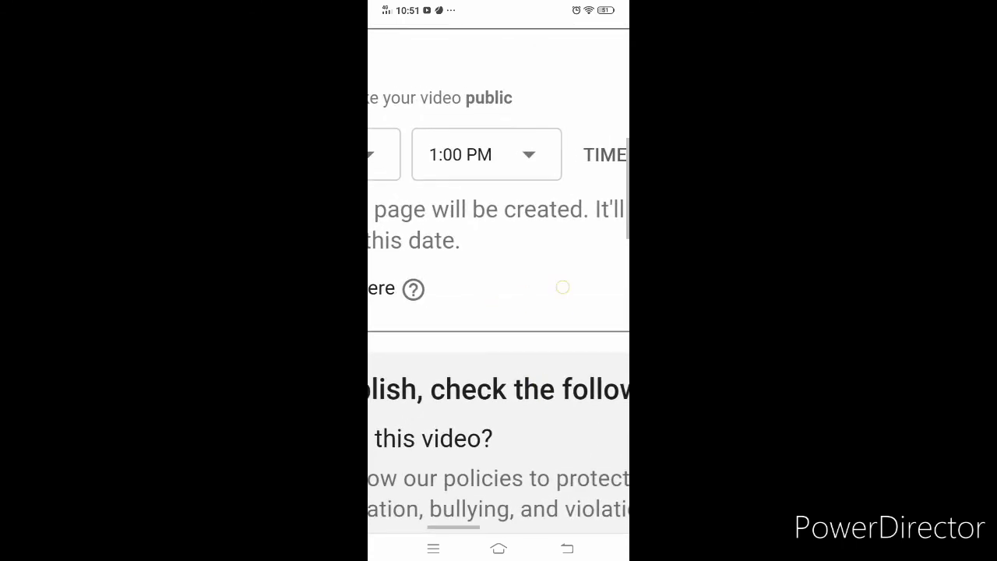
drag(563, 288, 623, 292)
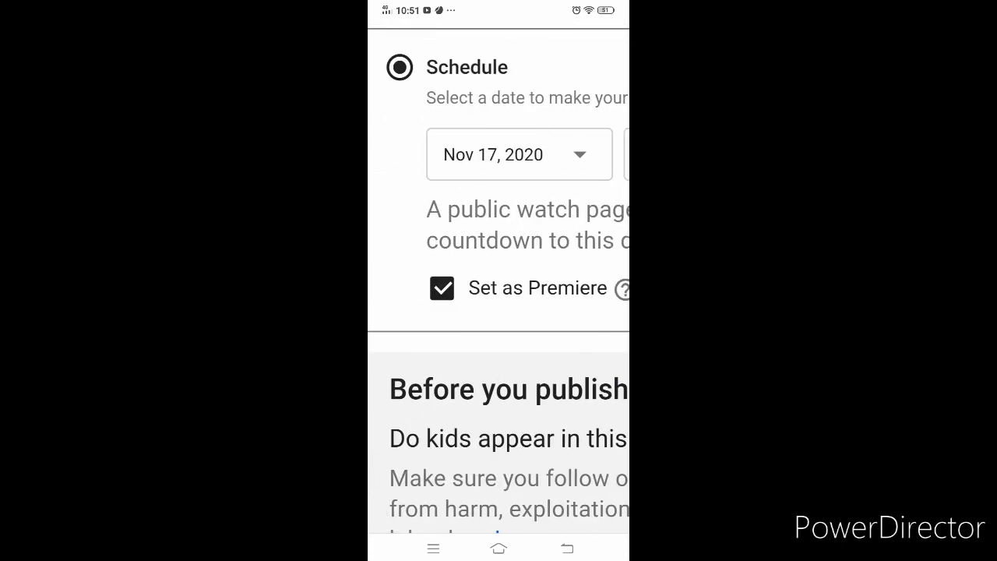
scroll(538, 234, down, 2)
scroll(538, 234, down, 3)
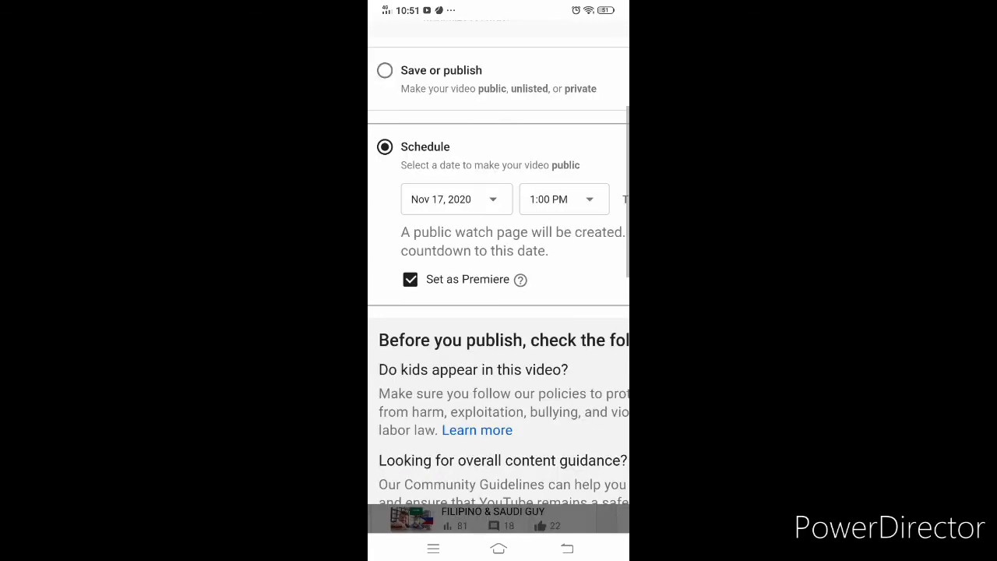
scroll(558, 312, down, 4)
scroll(505, 216, down, 3)
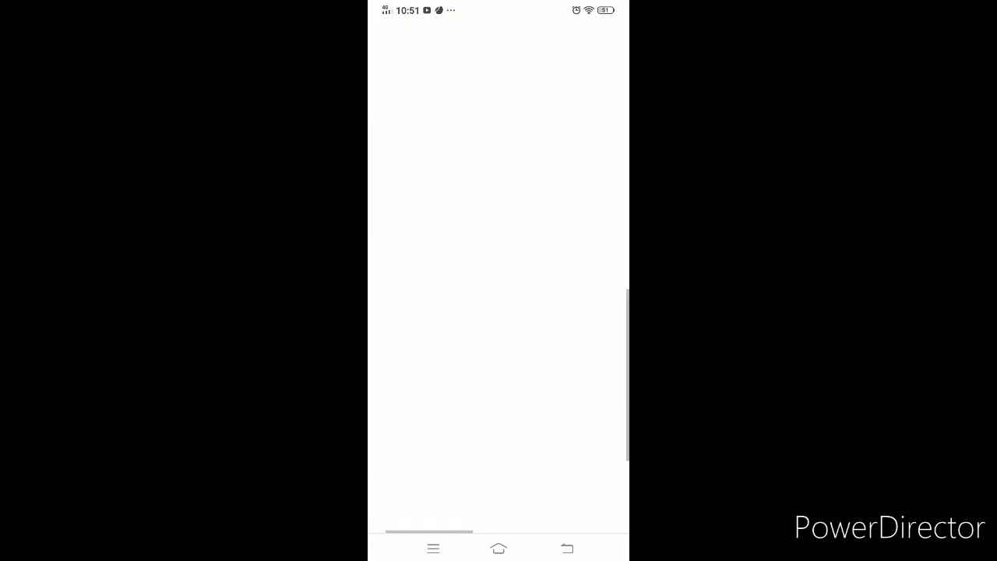
scroll(530, 297, down, 3)
drag(603, 218, 454, 217)
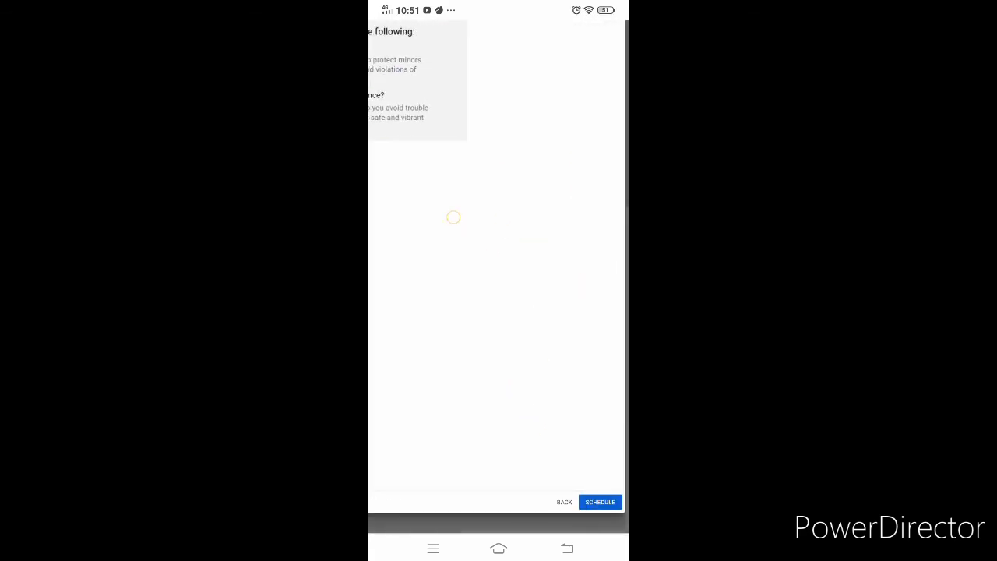
scroll(538, 257, down, 3)
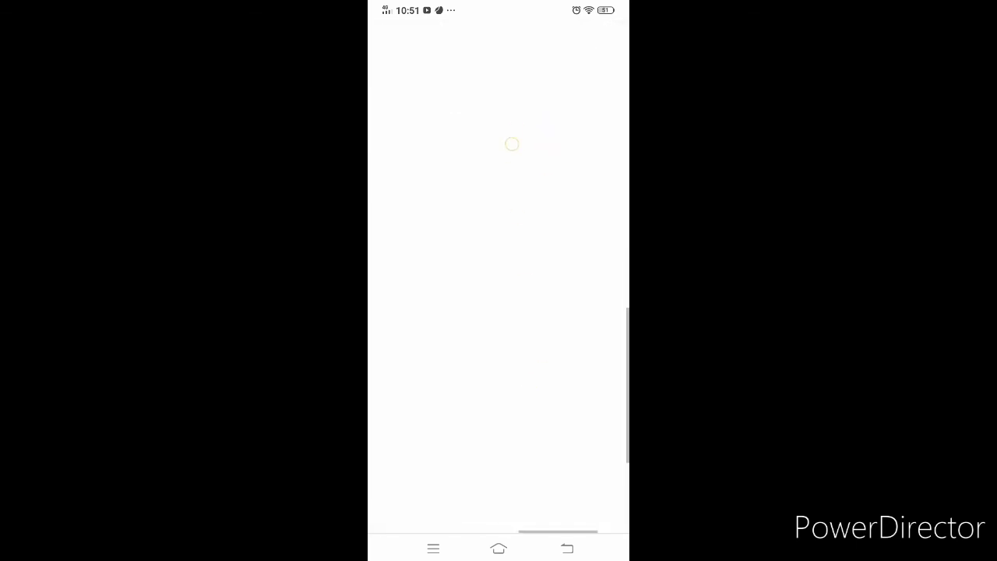
scroll(538, 234, down, 3)
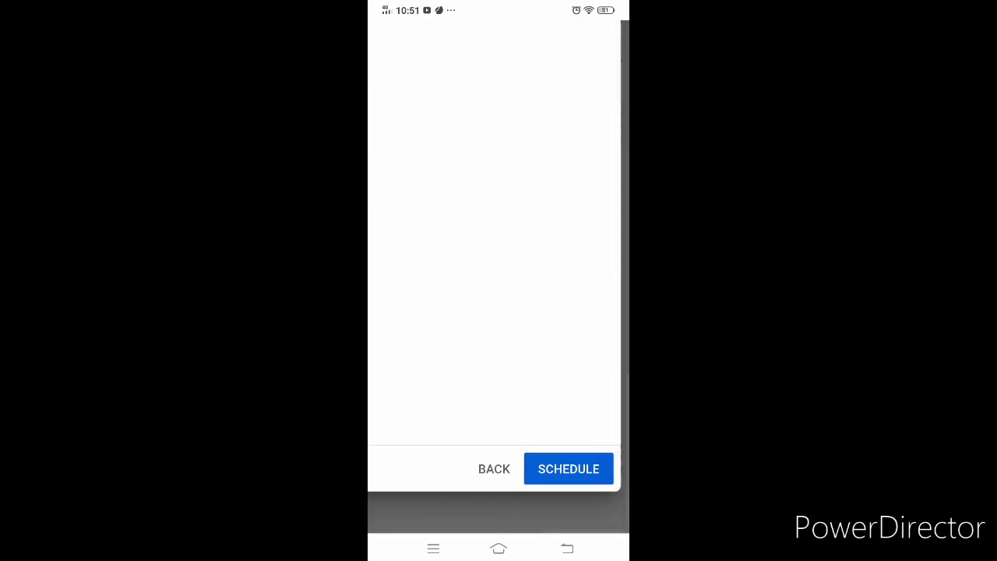
Step: Confirm the schedule so the premiere is set for November 17, 2020 at 1:00 PM
click(569, 468)
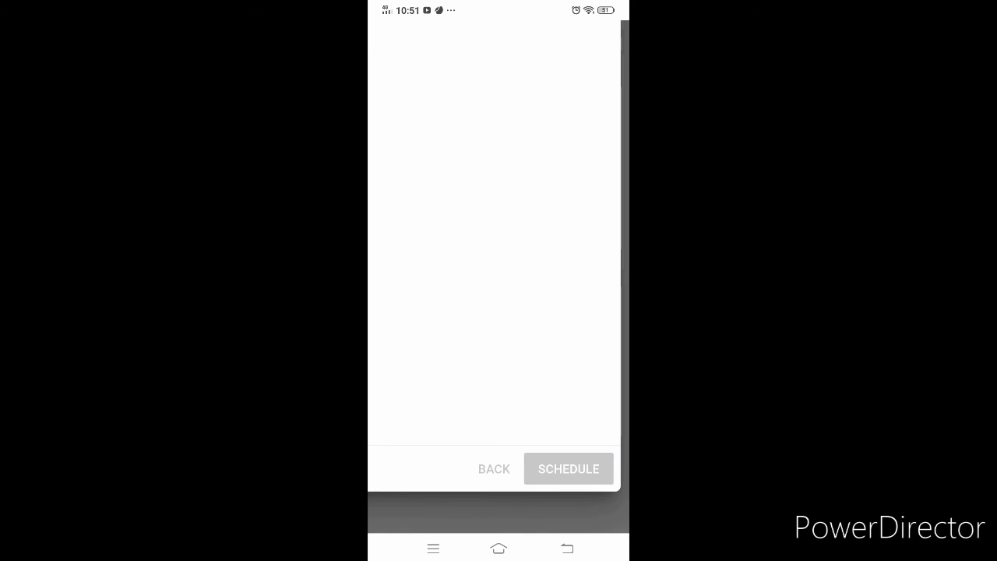
click(581, 94)
scroll(576, 249, down, 3)
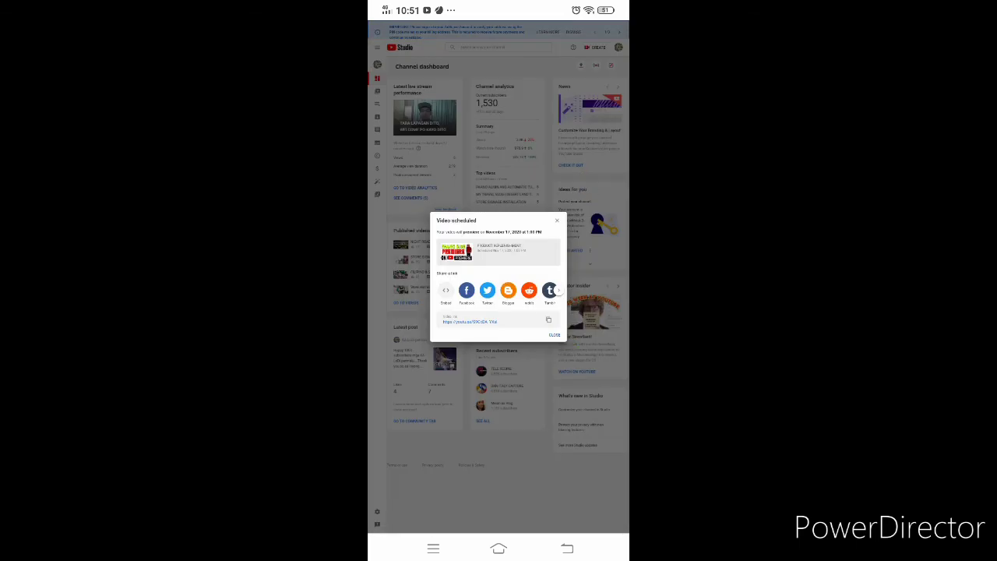
scroll(499, 277, up, 3)
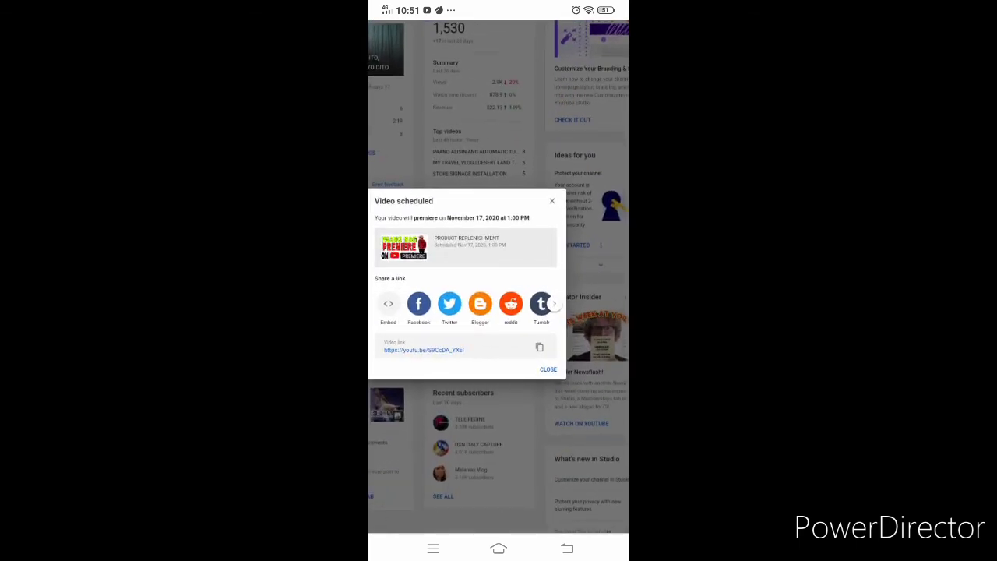
scroll(548, 450, up, 3)
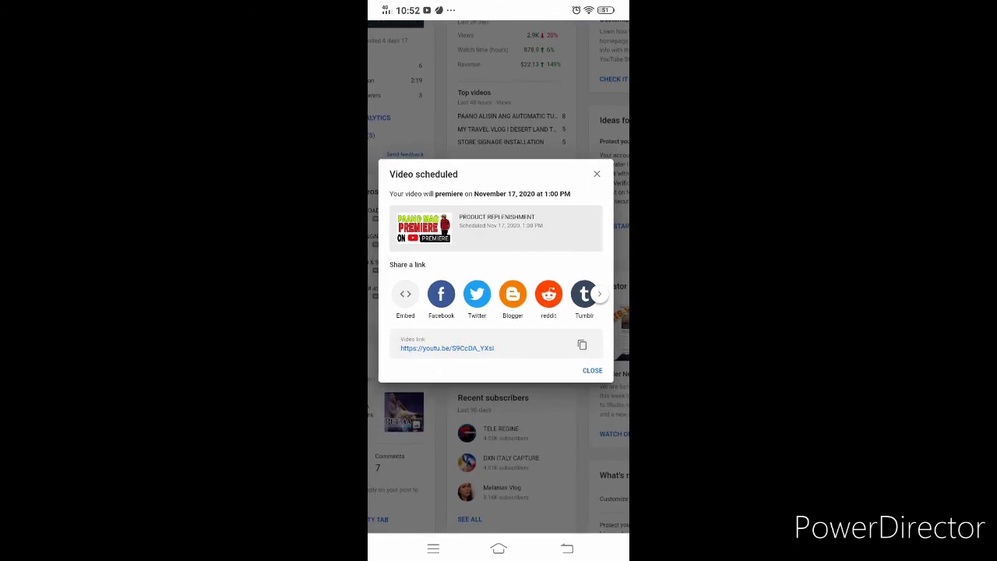
Step: Dismiss the Video scheduled dialog and scroll the Channel dashboard
click(592, 370)
scroll(498, 281, down, 3)
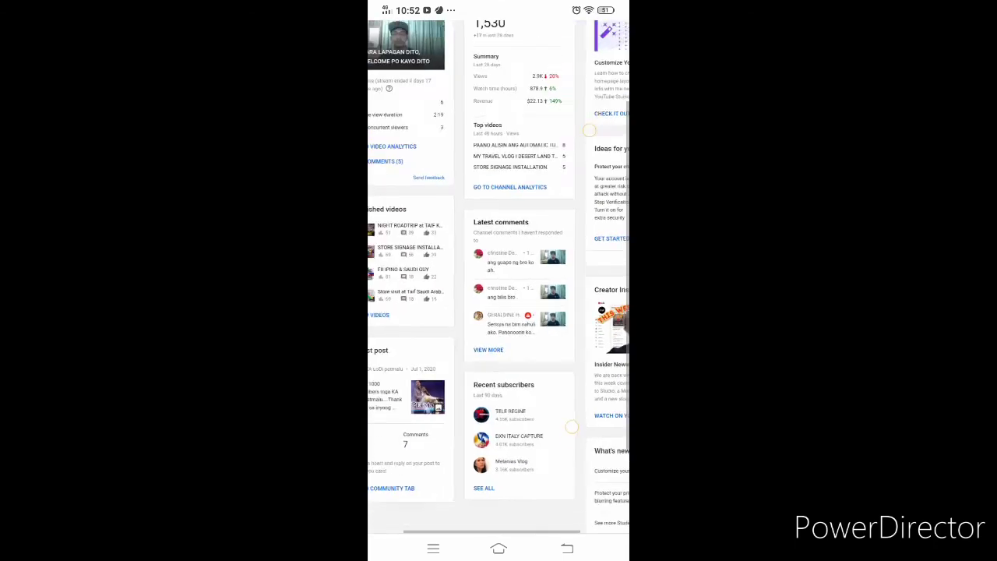
scroll(498, 280, down, 2)
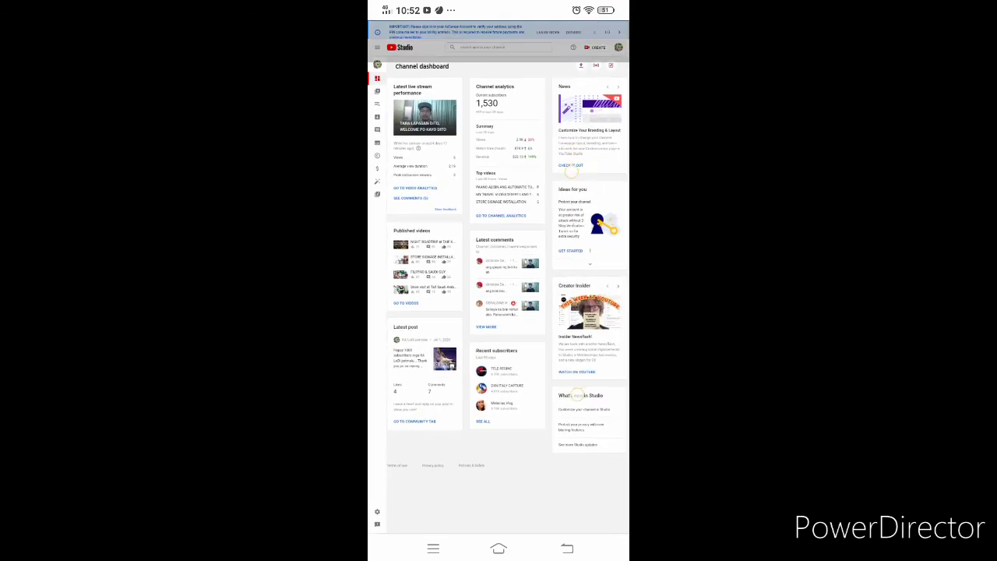